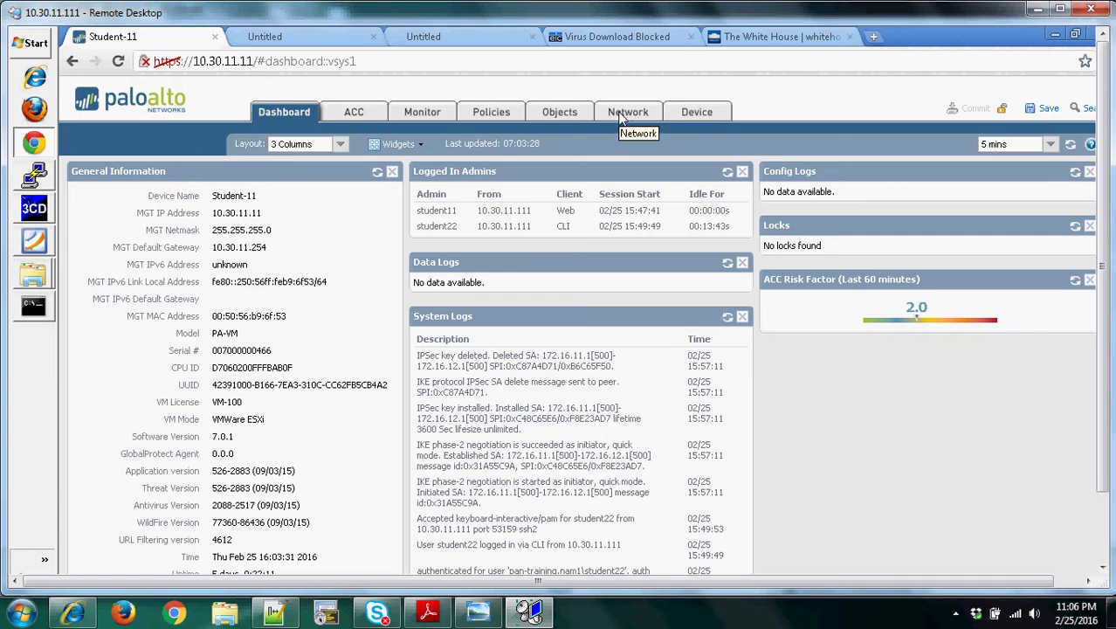
Inspect the tunnel.12 interface's virtual router and security zone assignment, including the available zones, and leave it without changes.
click(617, 111)
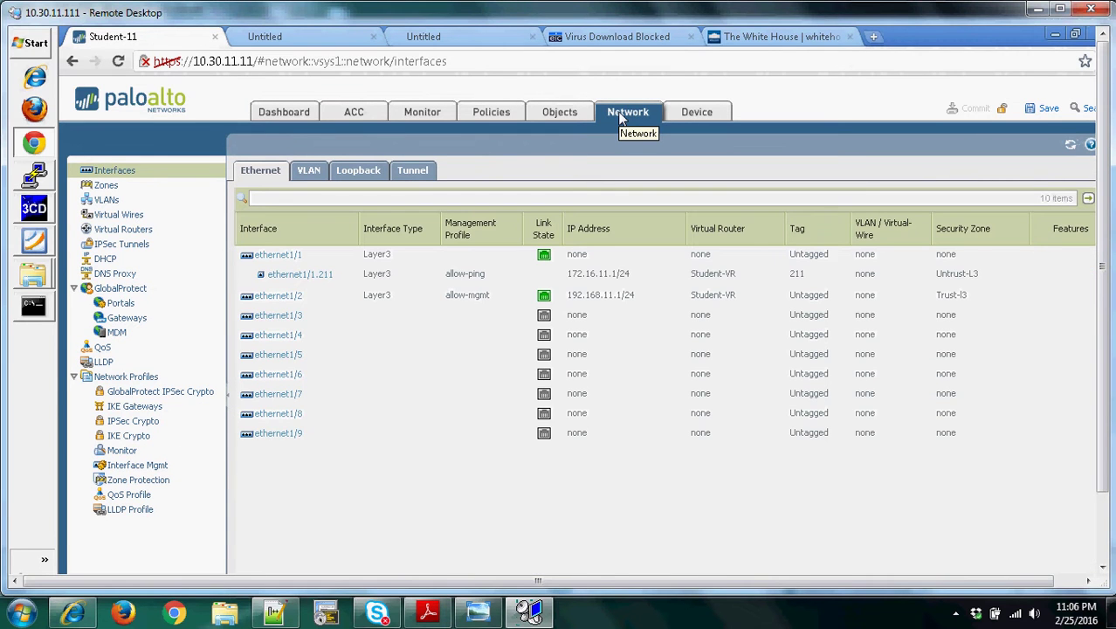
click(415, 171)
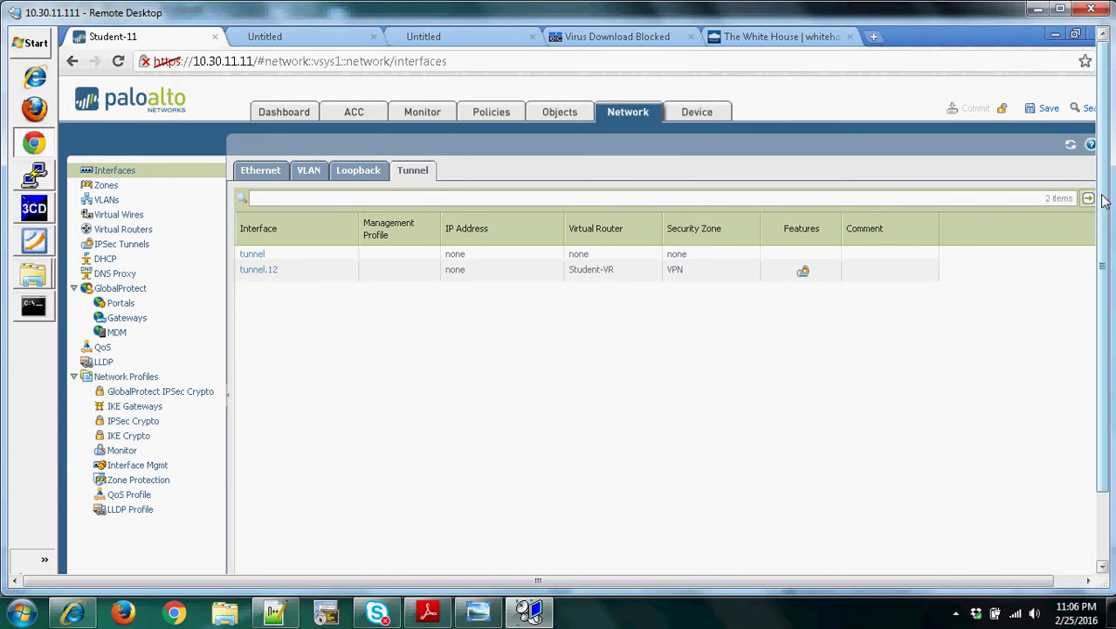
click(263, 273)
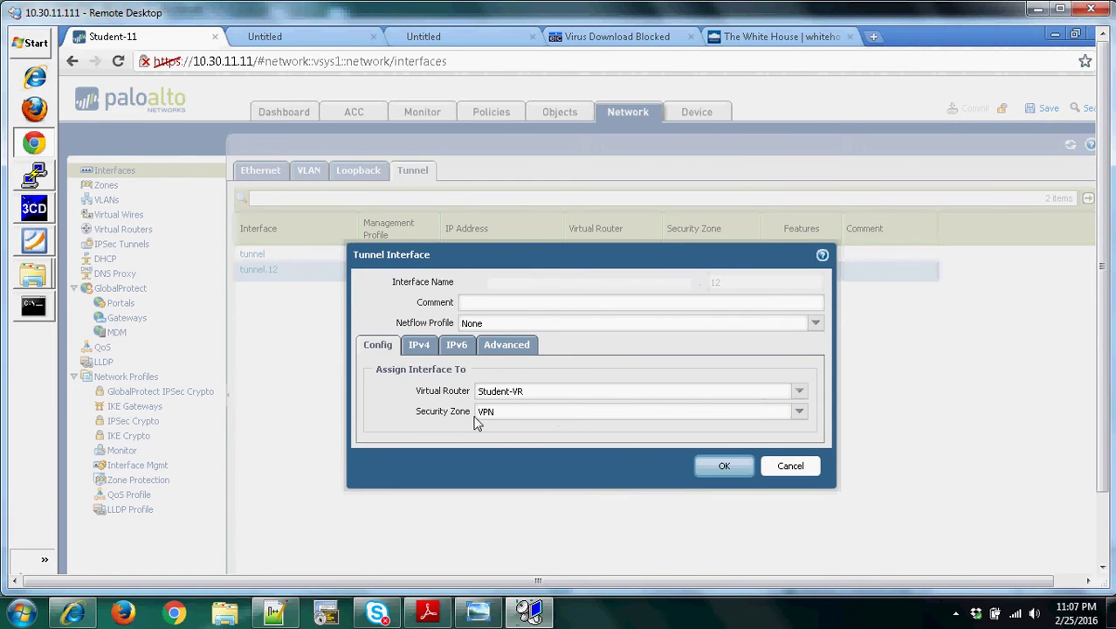
click(800, 414)
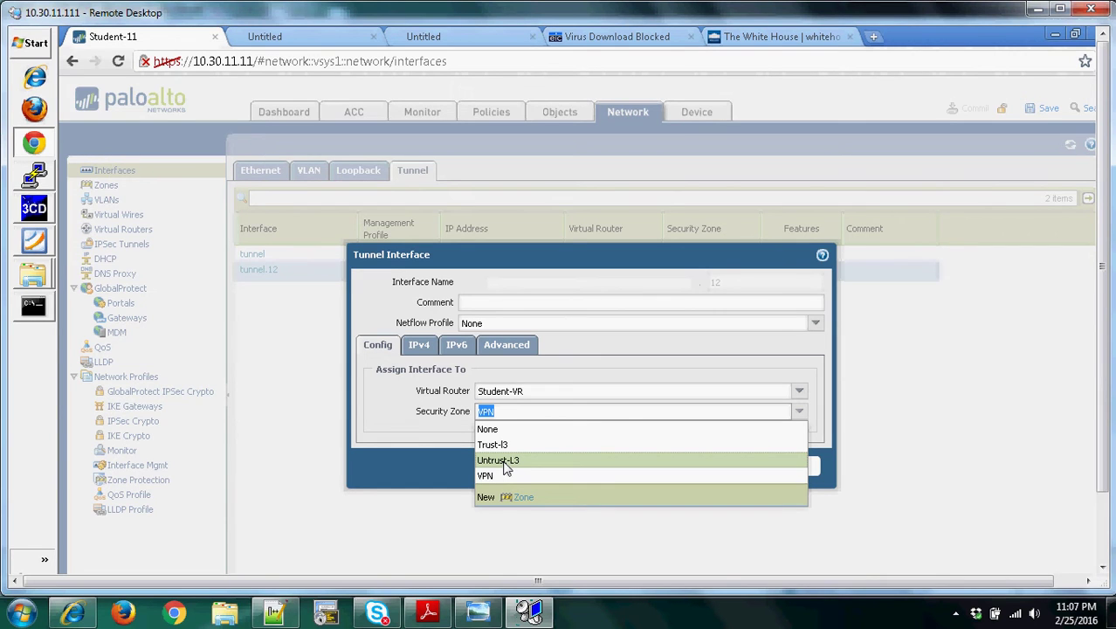
click(582, 367)
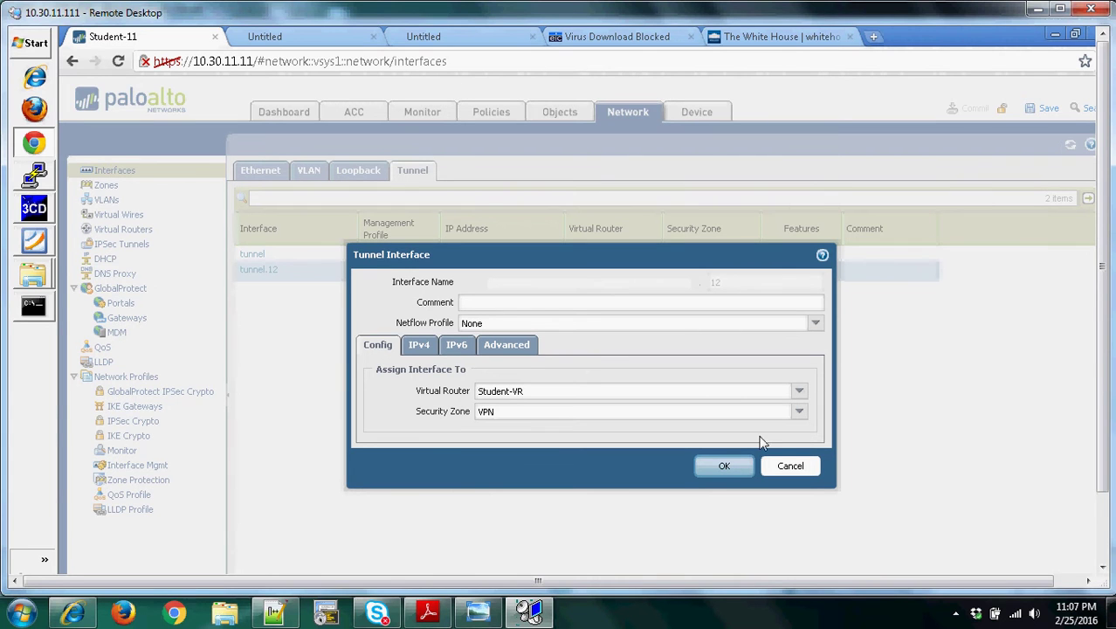
click(795, 464)
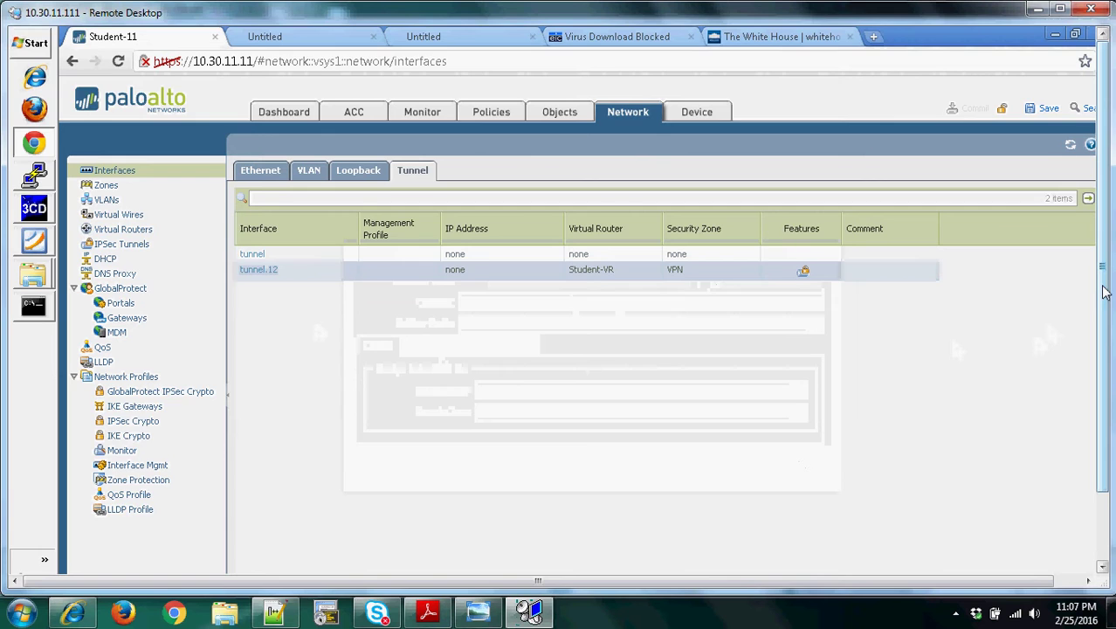
View the blank form for adding a new tunnel interface and dismiss it without creating one.
scroll(1103, 293, down, 2)
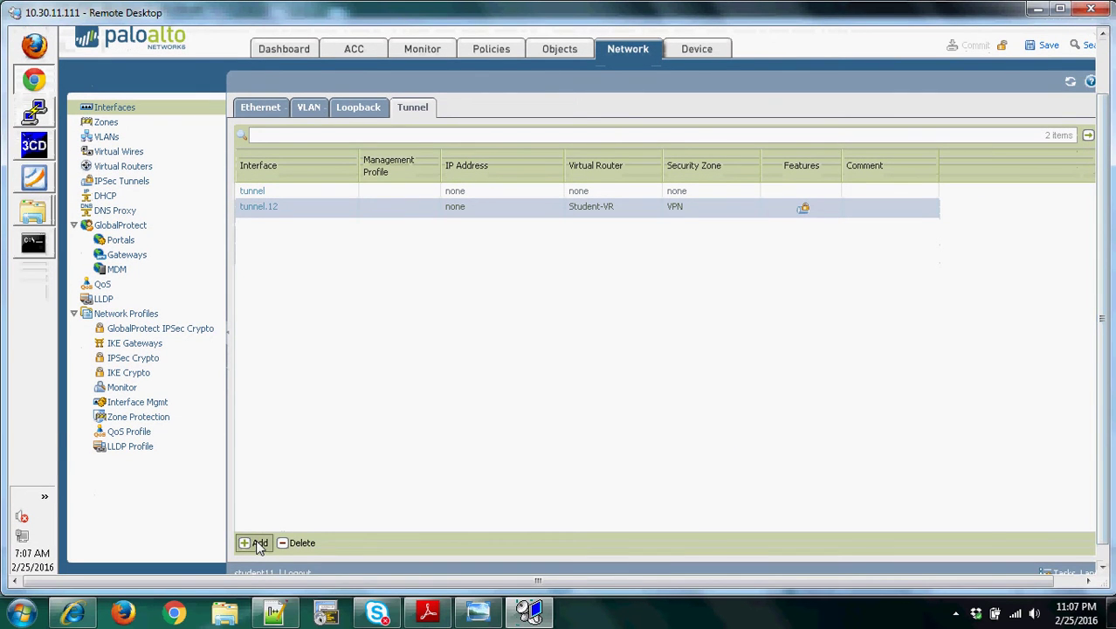
click(257, 544)
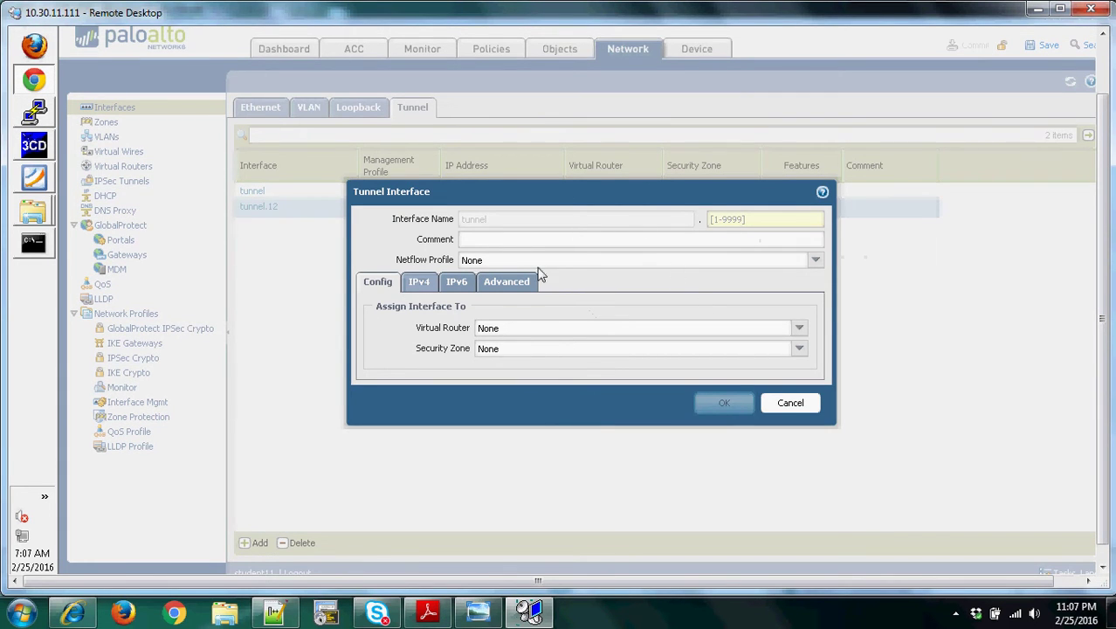
click(790, 404)
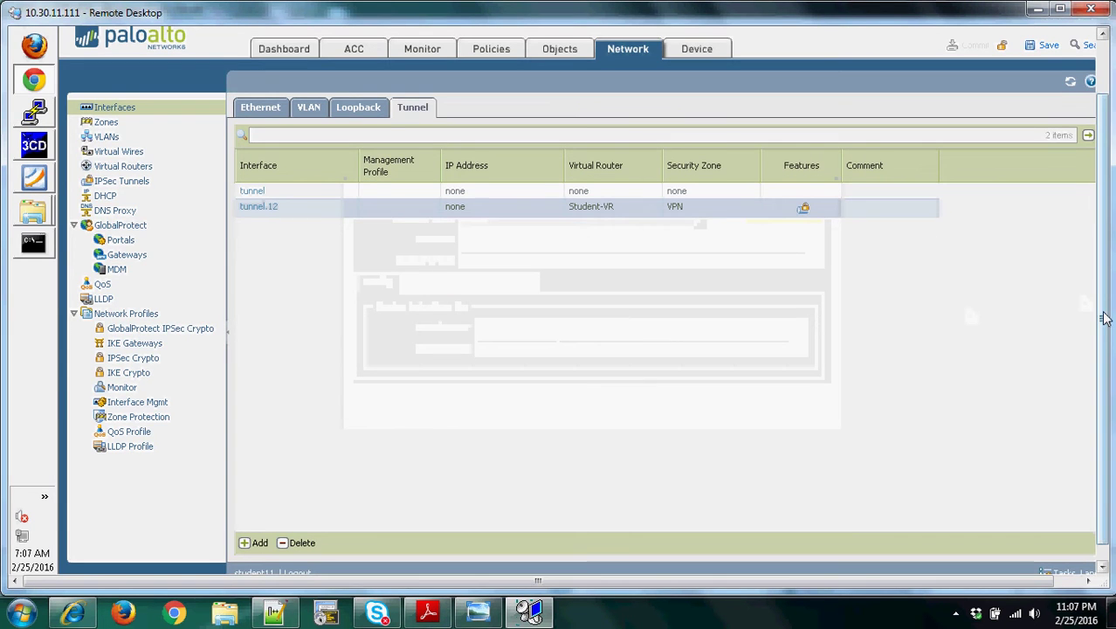
Review the general settings and interface choices of the student-12-IKE-GW IKE gateway and accept them as configured.
click(1105, 319)
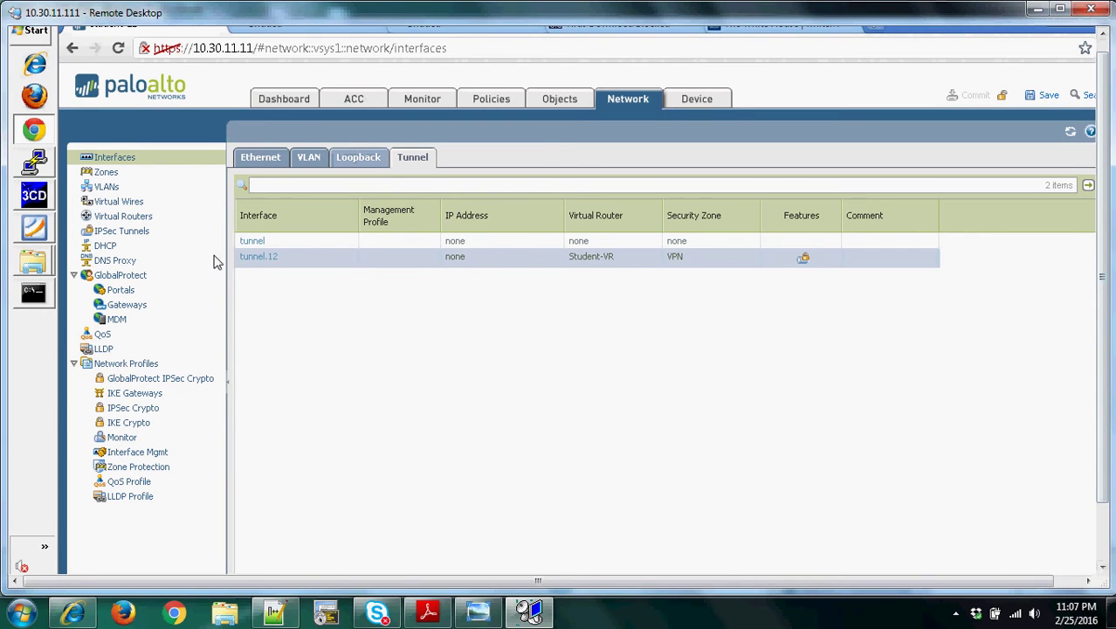
click(151, 396)
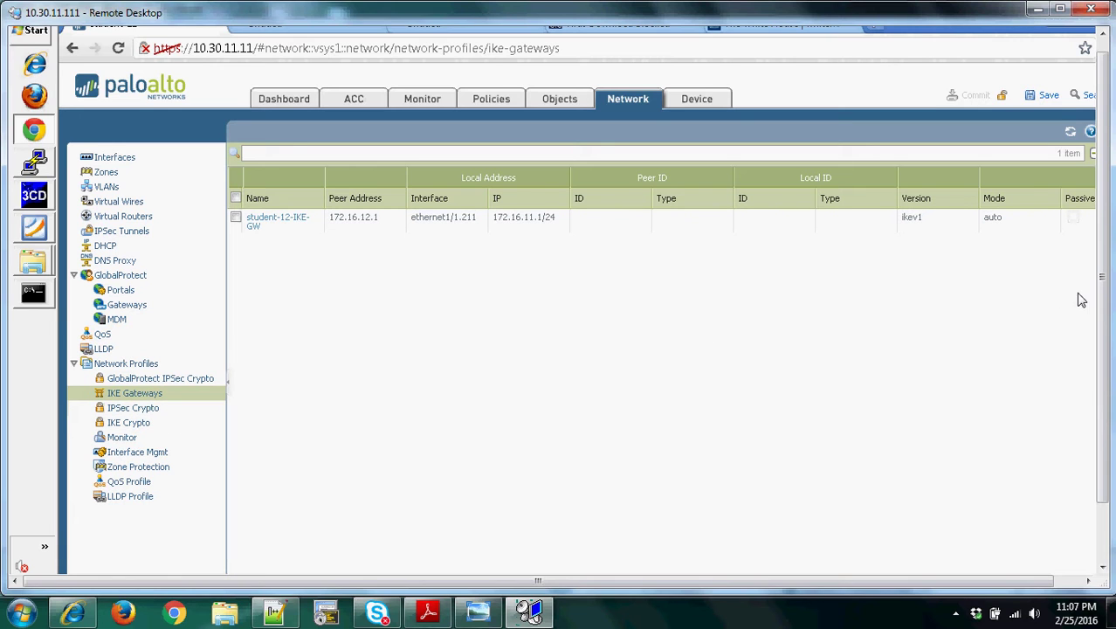
drag(1100, 290, 1102, 322)
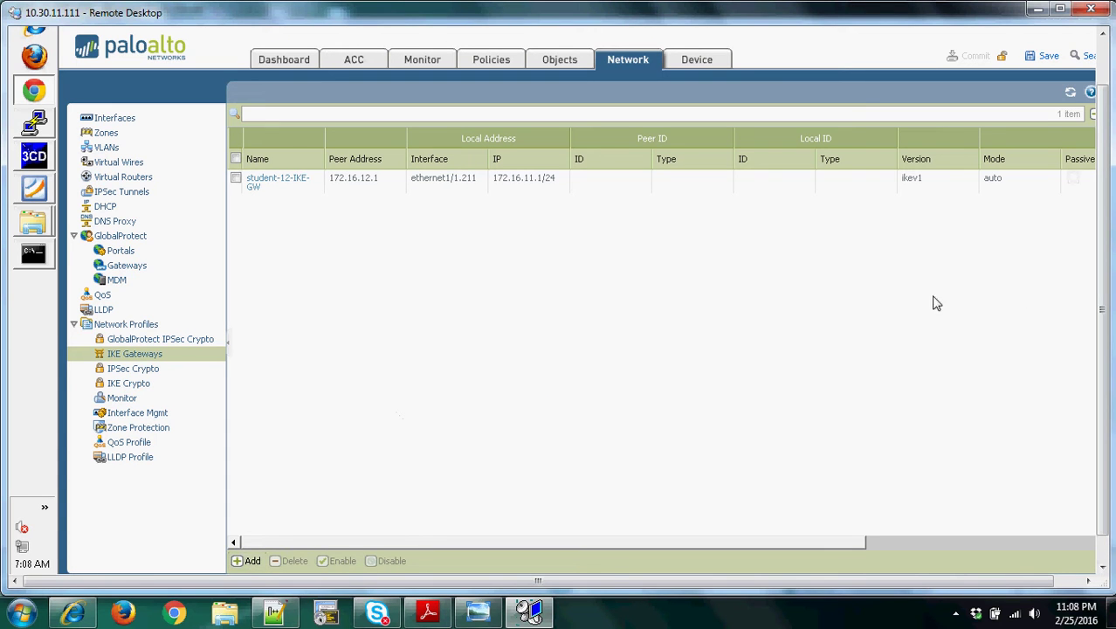
drag(1104, 310, 1105, 262)
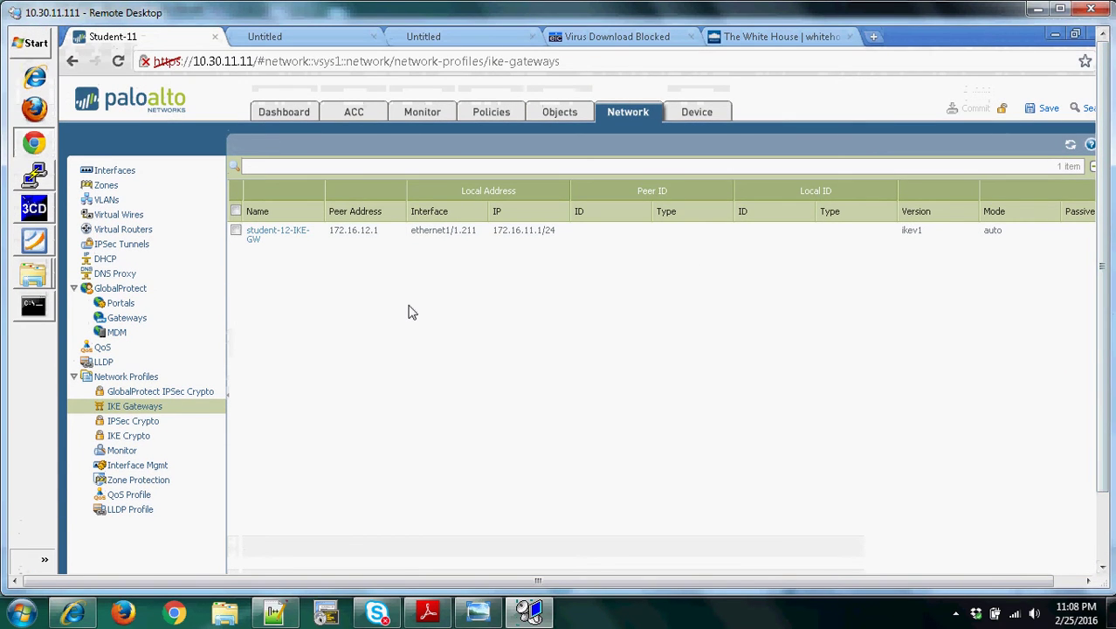
click(276, 234)
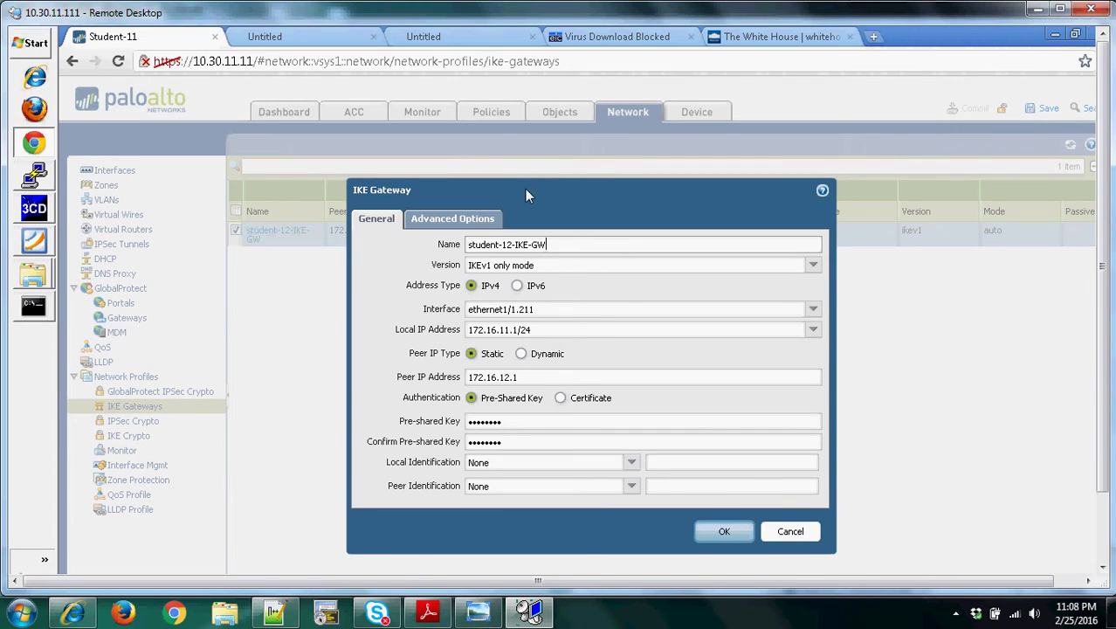
drag(525, 188, 522, 168)
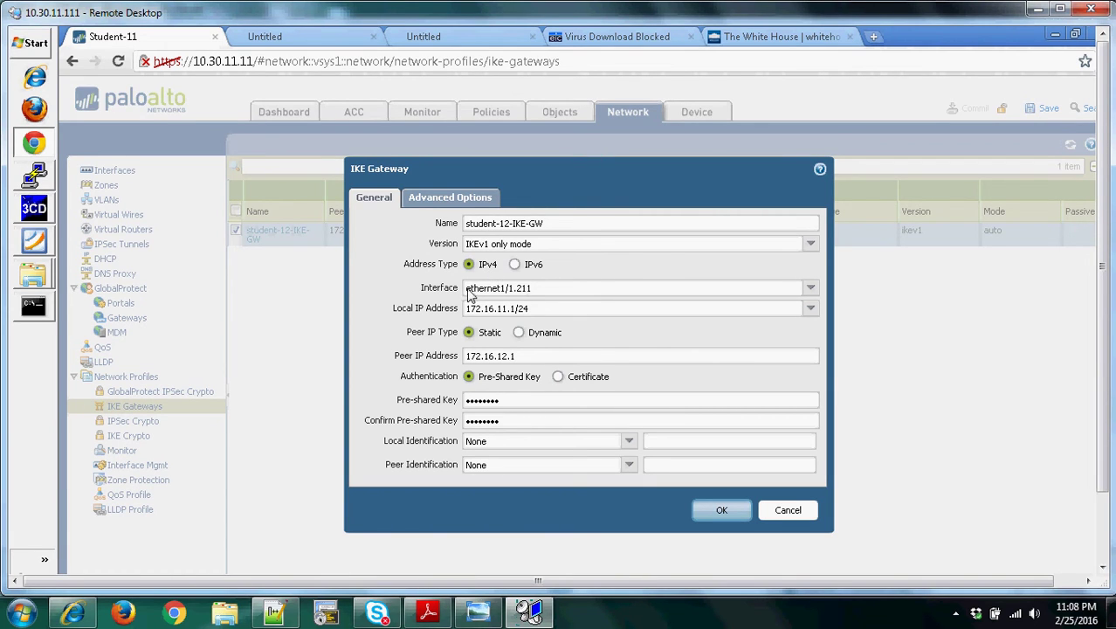
click(809, 292)
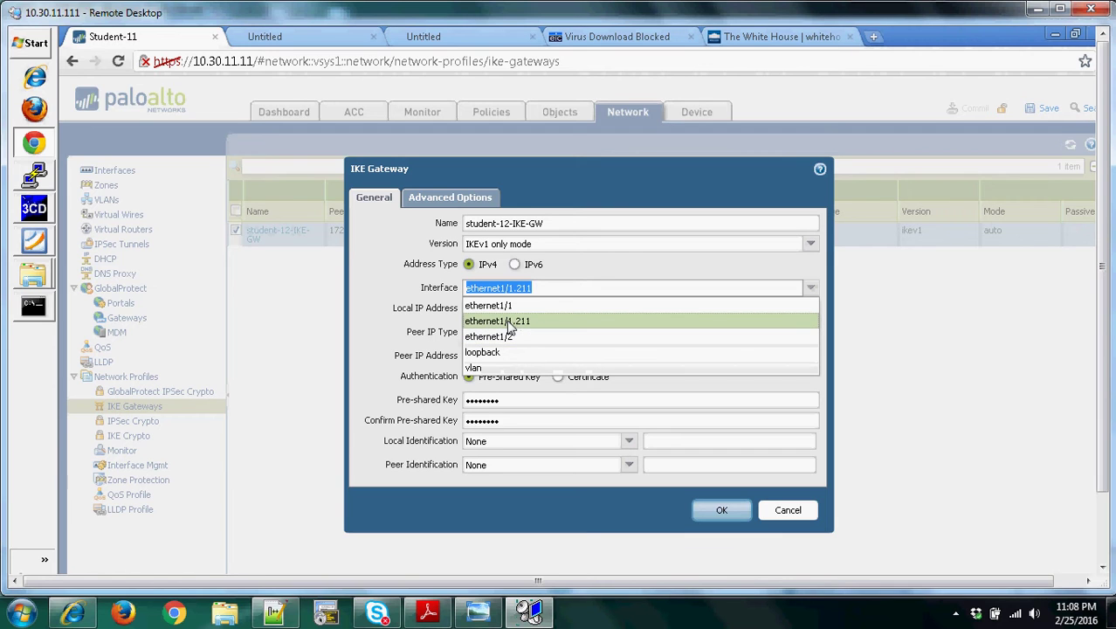
click(878, 301)
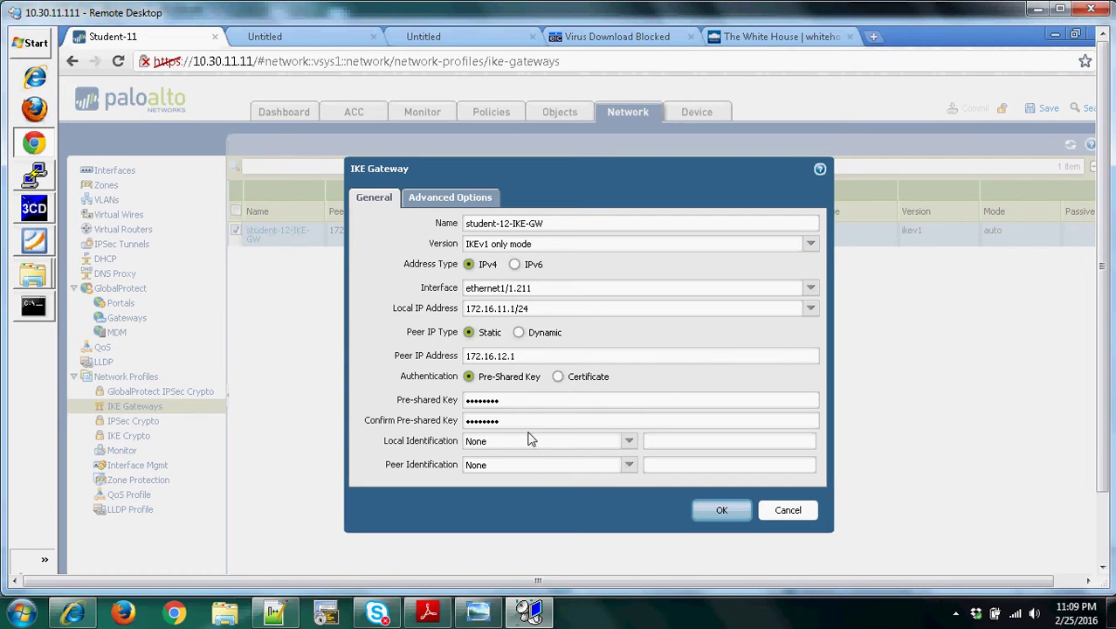
click(715, 512)
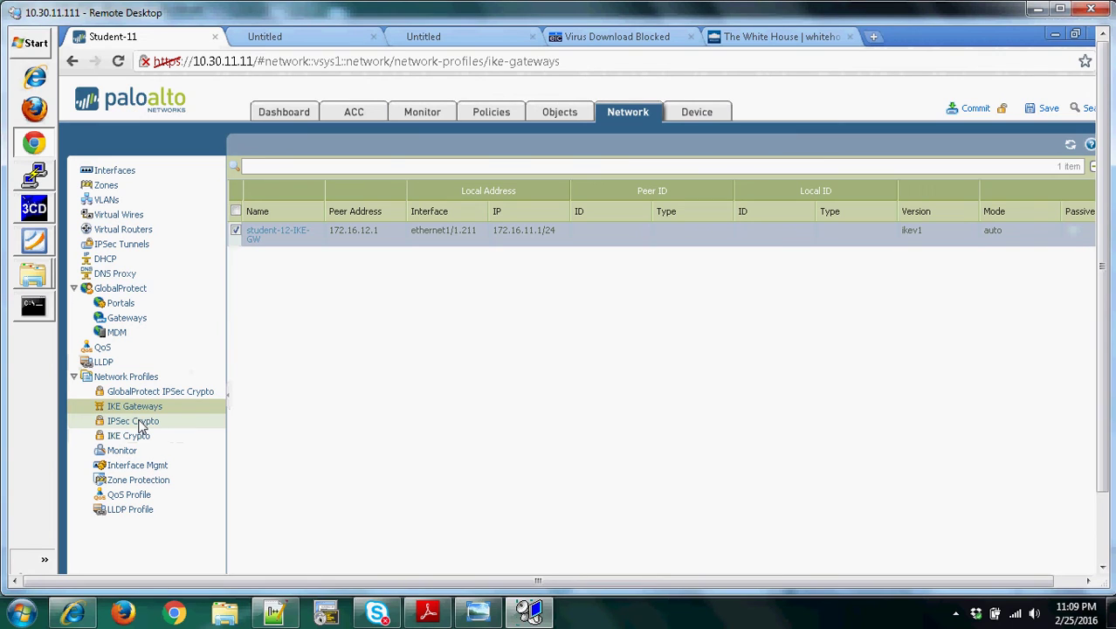
Examine the encryption, authentication and DH group settings of the aes128sha256grp5 IPSec crypto profile and leave it without changes.
click(140, 423)
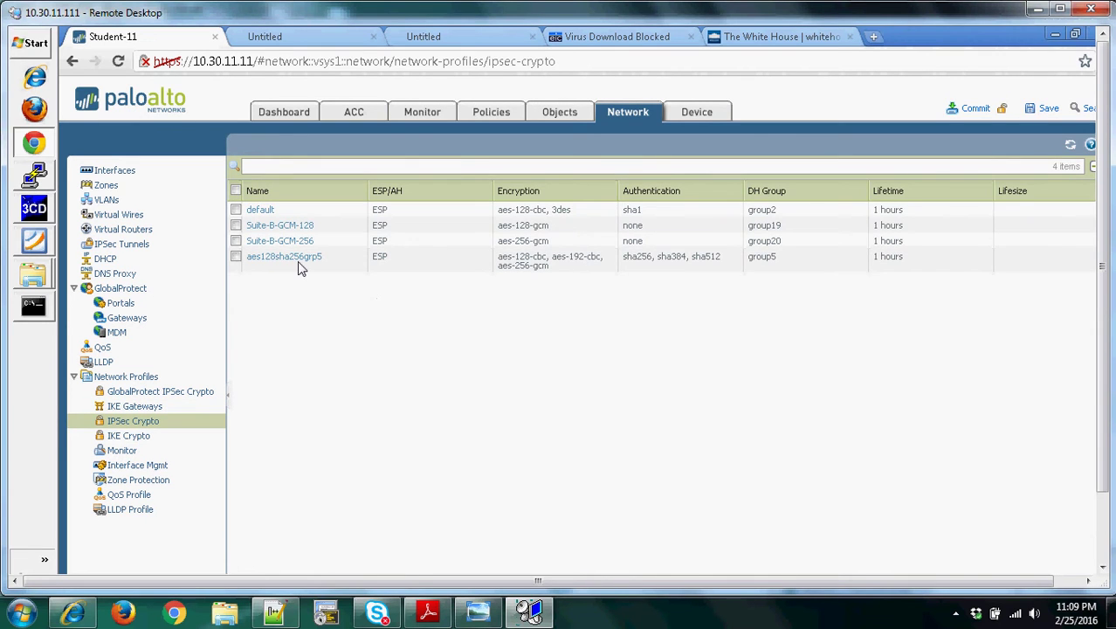
mouse_move(299, 264)
click(297, 264)
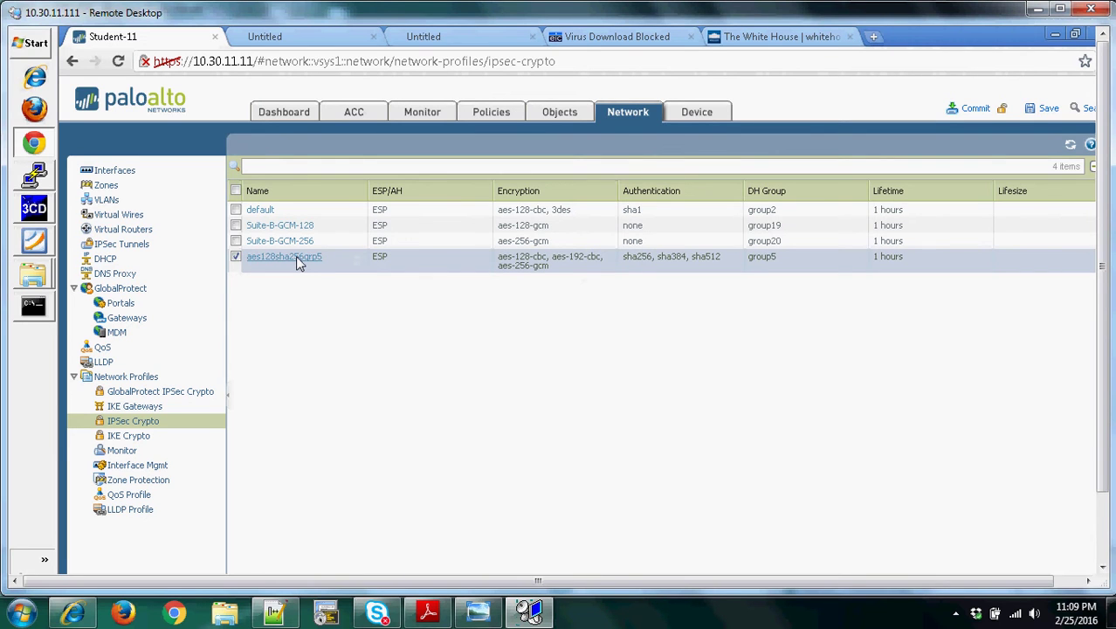
click(295, 256)
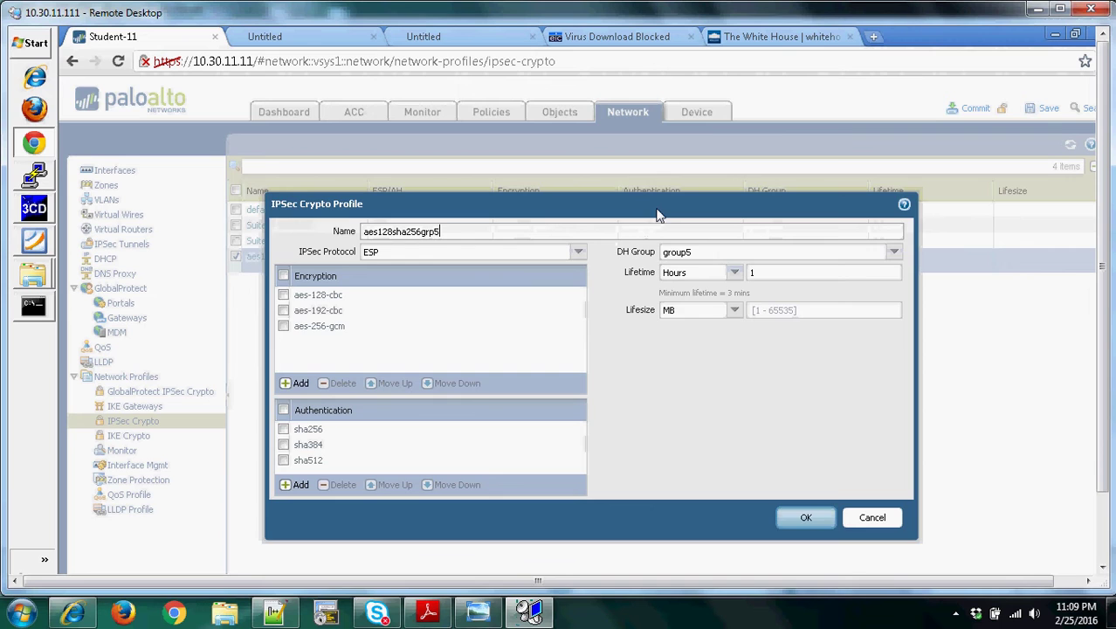
drag(657, 207, 658, 179)
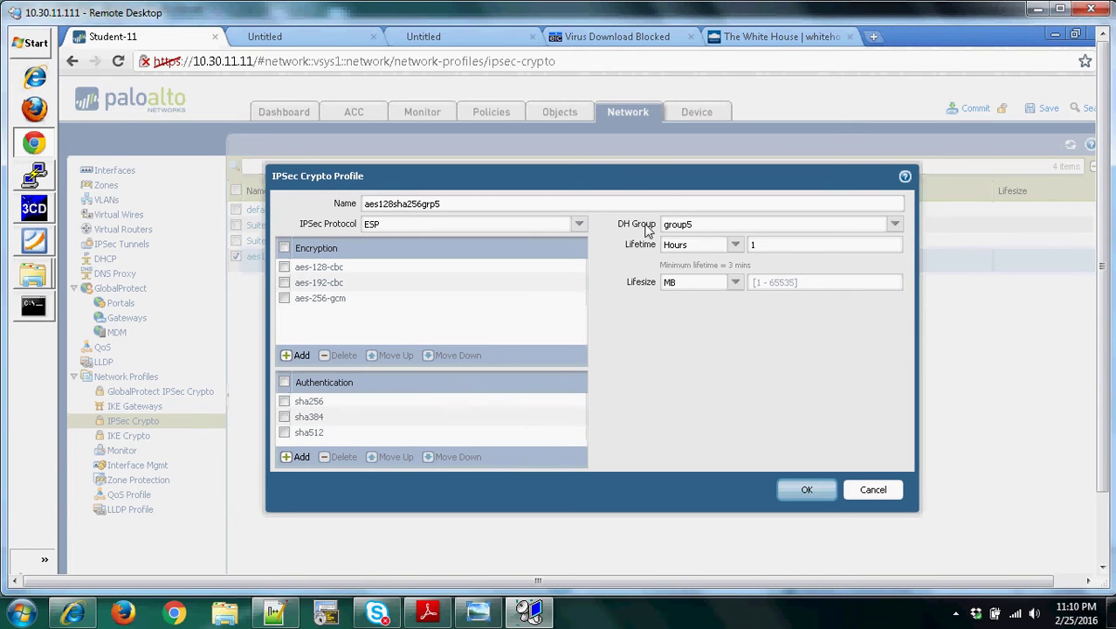
click(895, 226)
click(894, 227)
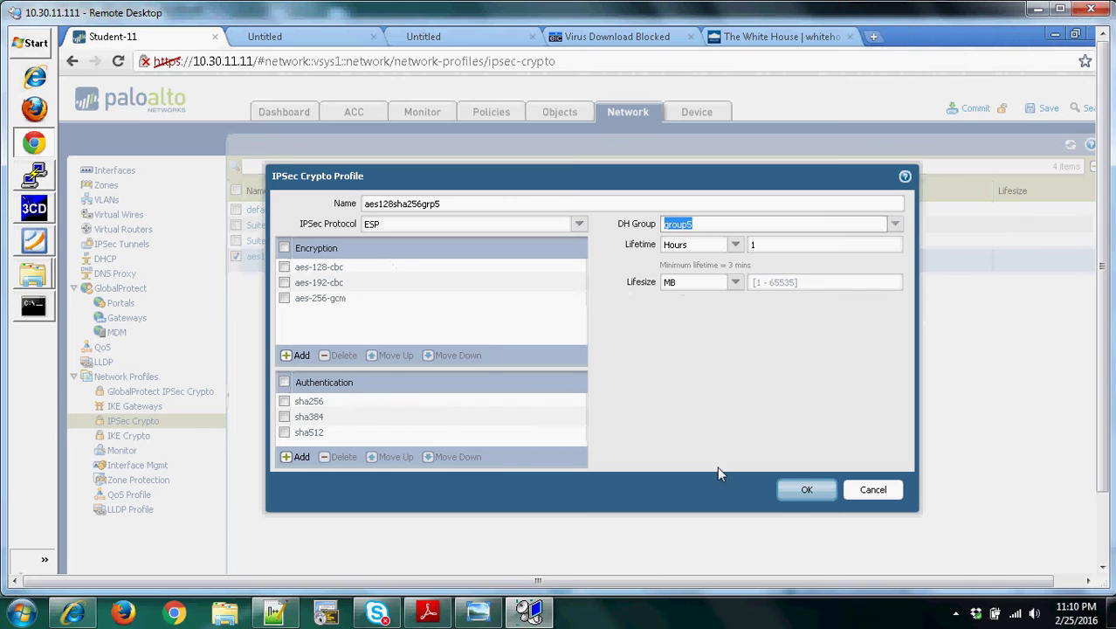
click(864, 491)
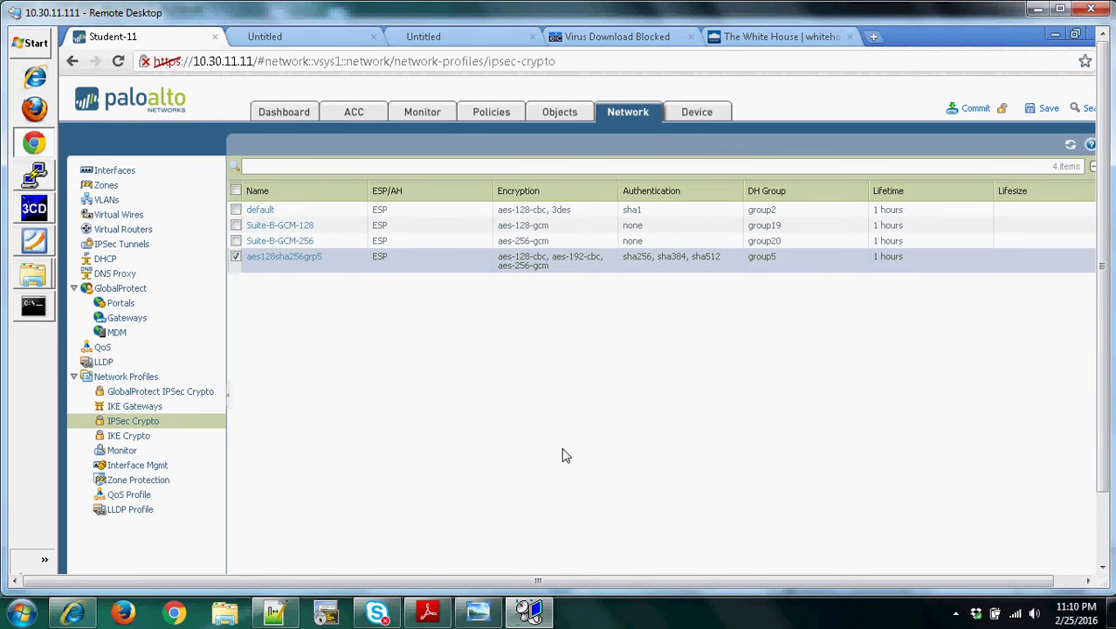
Review the Tunnel-to-y IPSec tunnel's settings, including the IKE gateway choices, and accept them as configured.
click(126, 247)
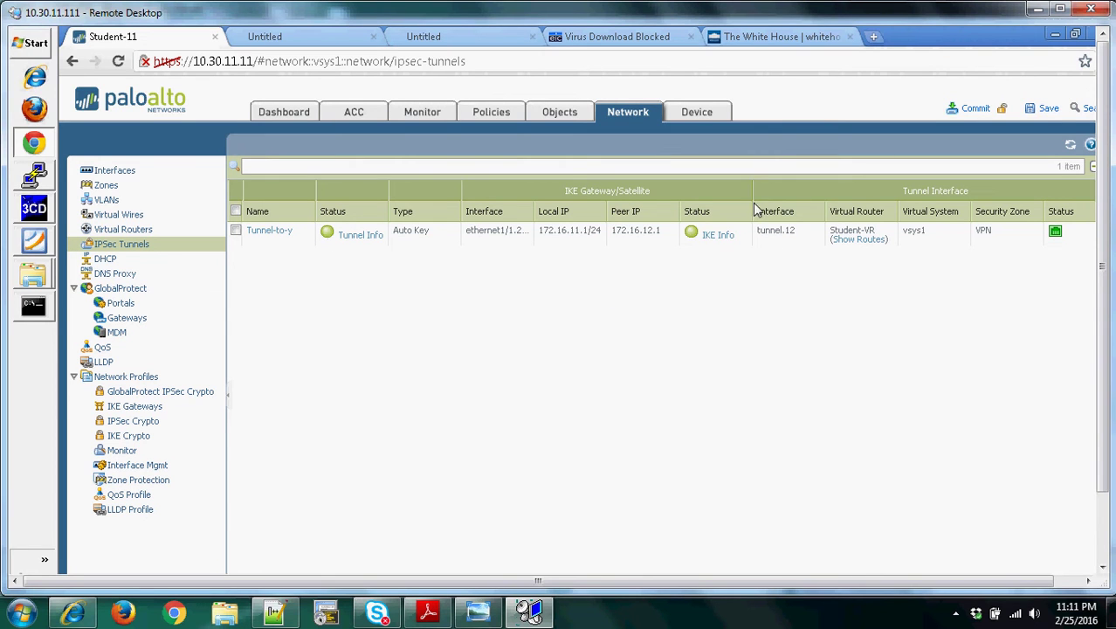
click(269, 233)
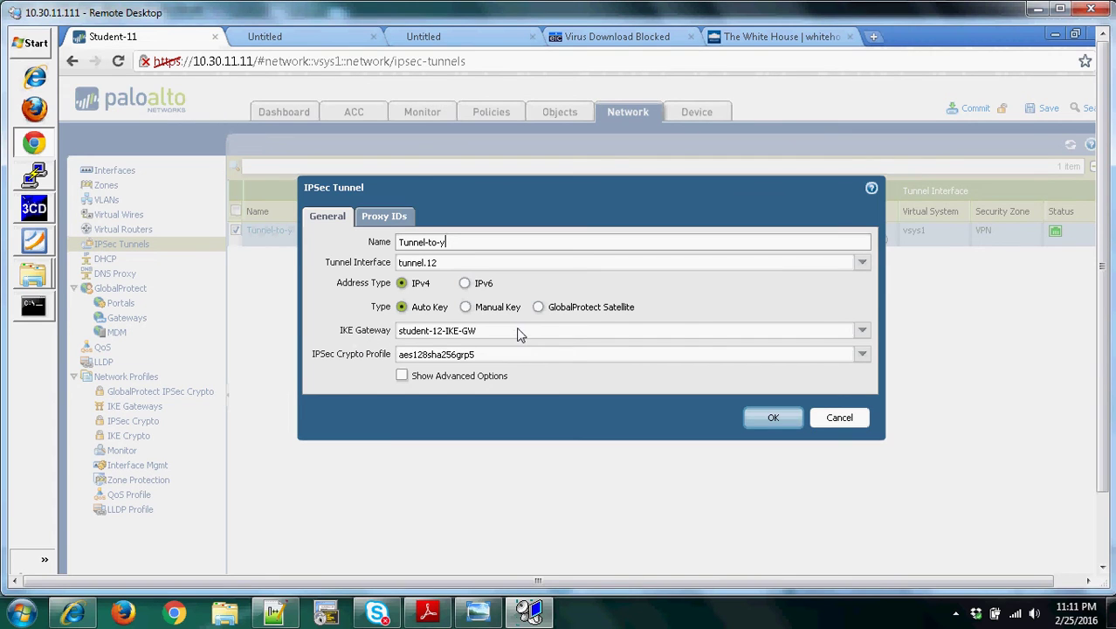
click(862, 334)
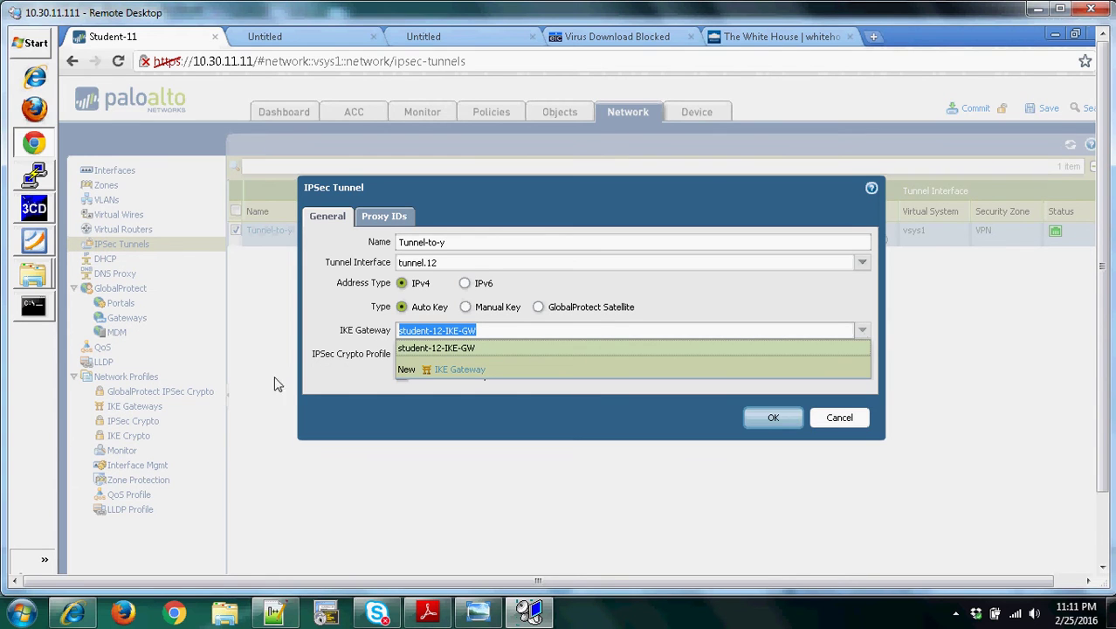
click(862, 330)
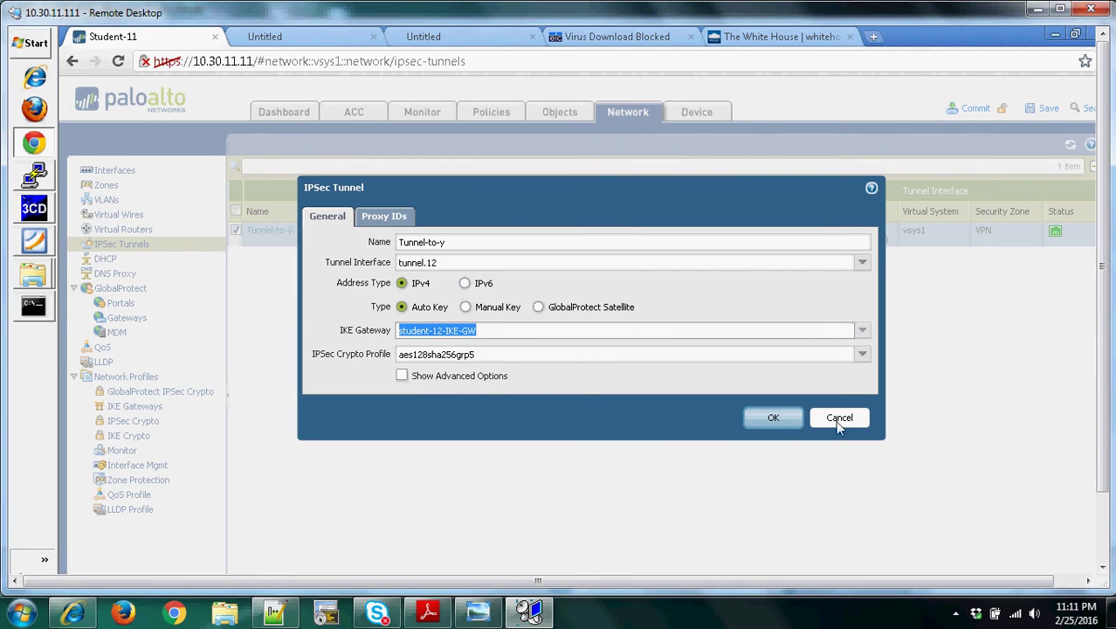
click(779, 420)
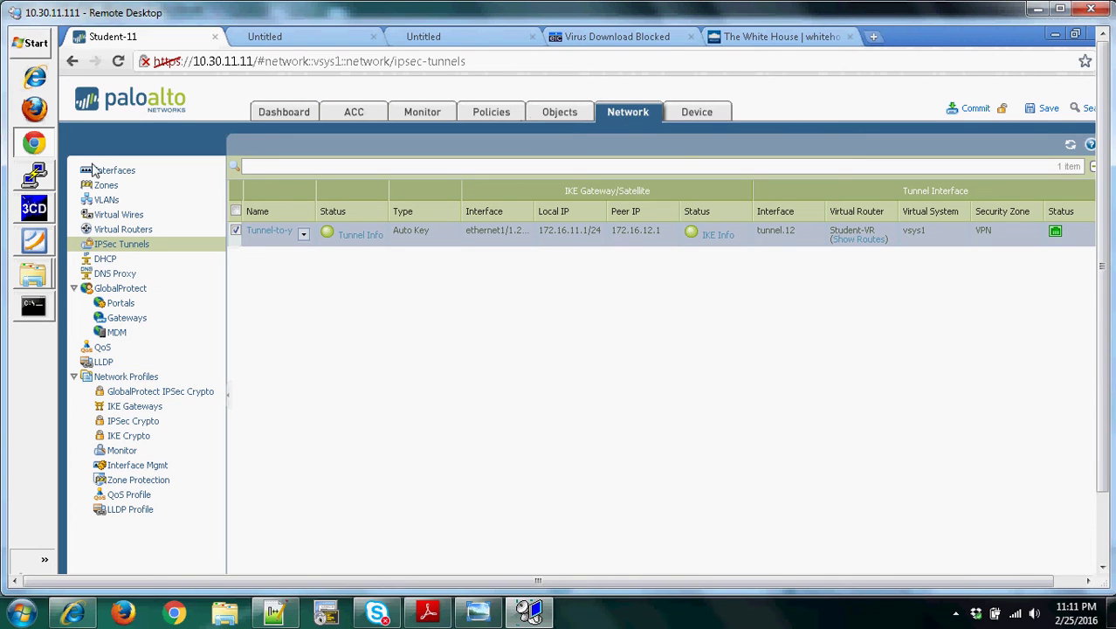
Review the destination, interface and next hop of the route-to-12 static route in the Student-VR virtual router and dismiss the router settings.
click(111, 232)
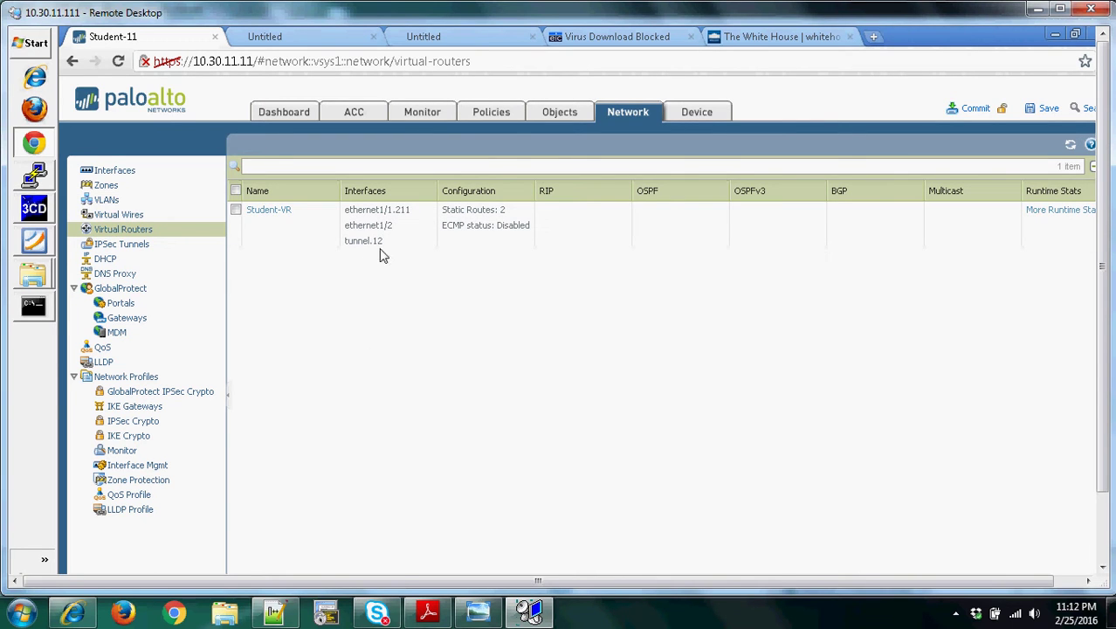
click(270, 212)
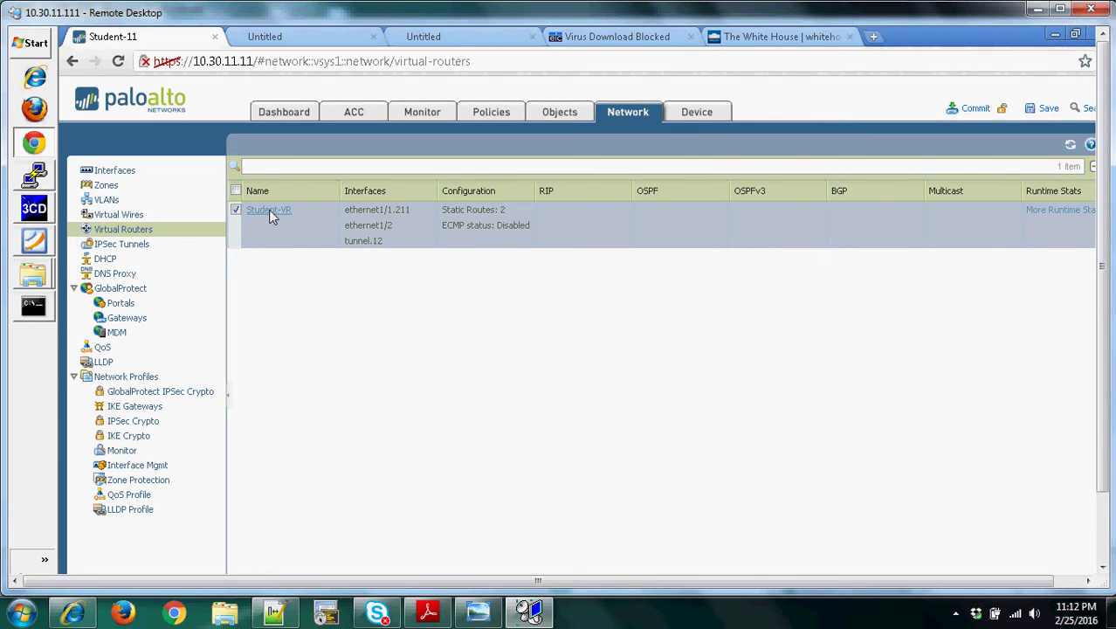
click(269, 211)
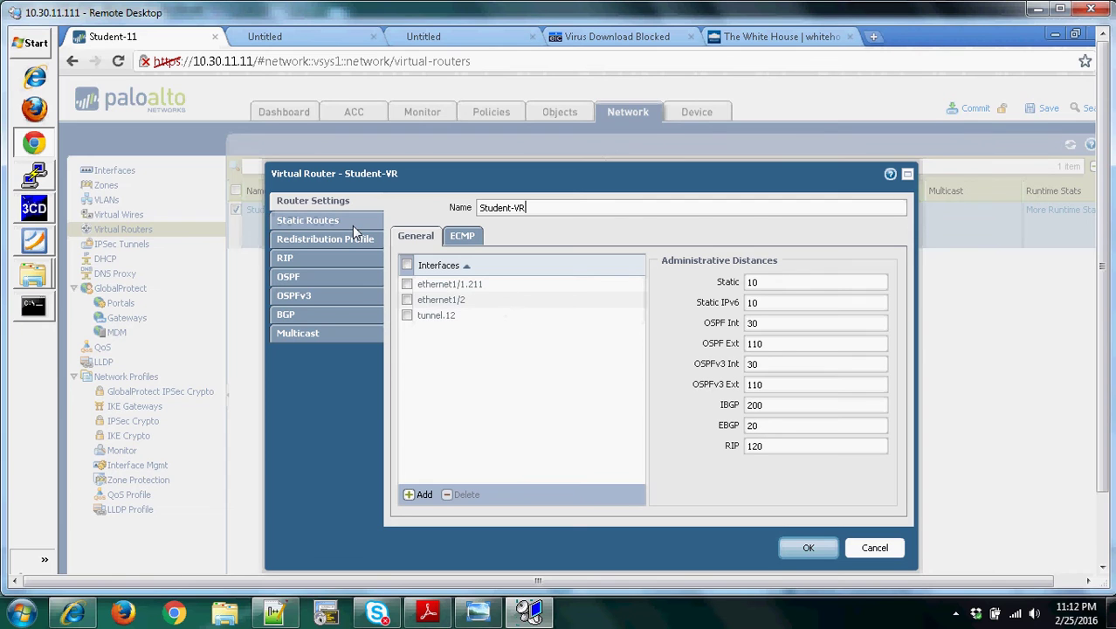
click(308, 221)
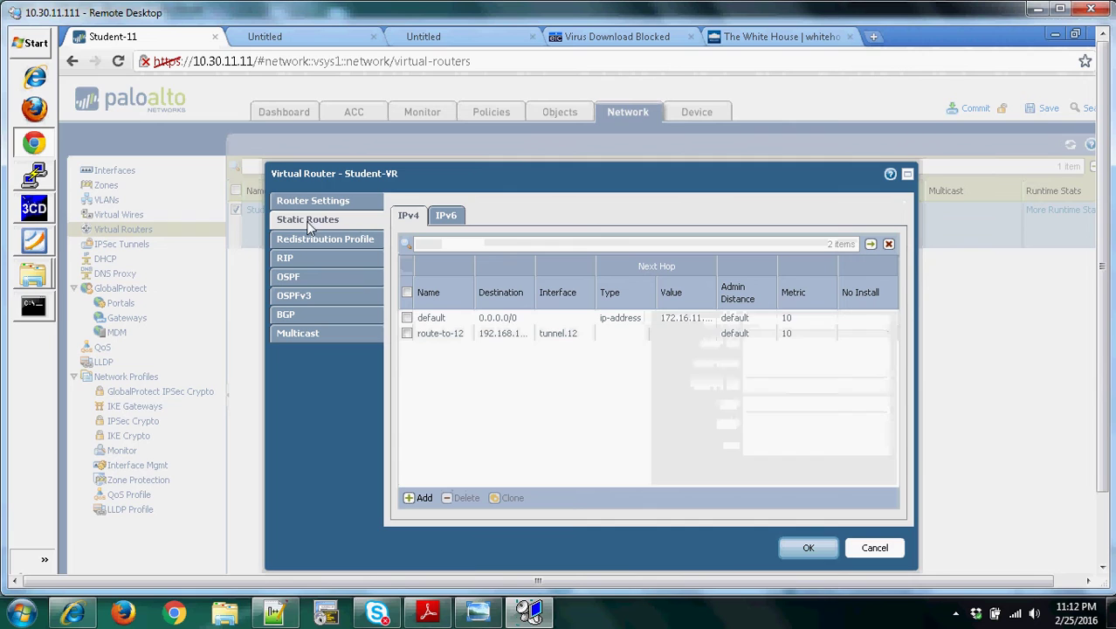
click(447, 339)
click(445, 336)
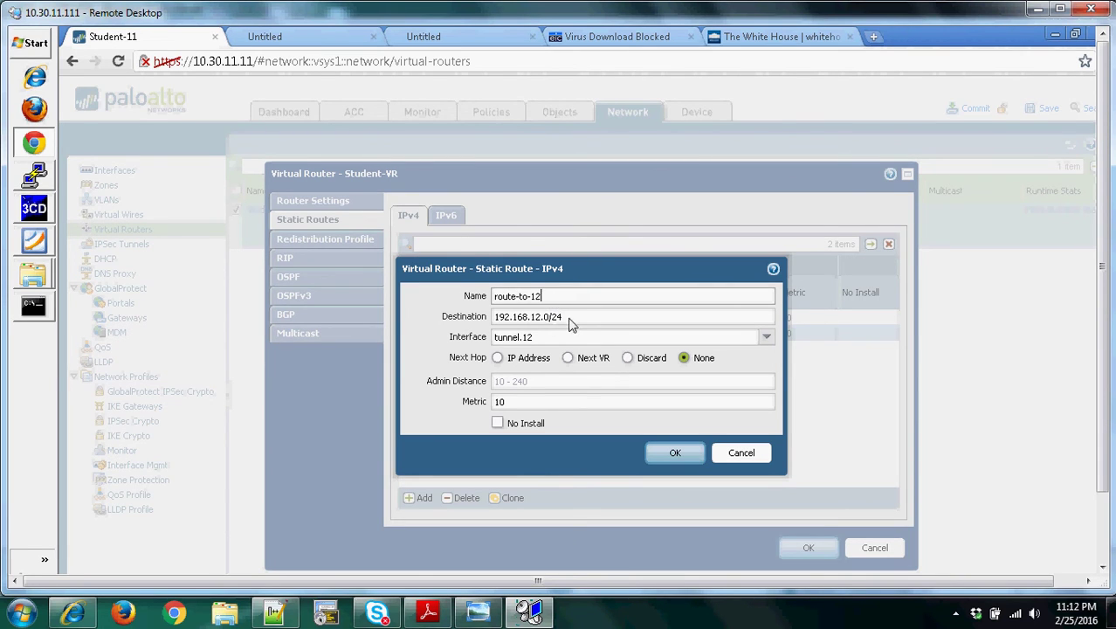
drag(568, 321, 494, 320)
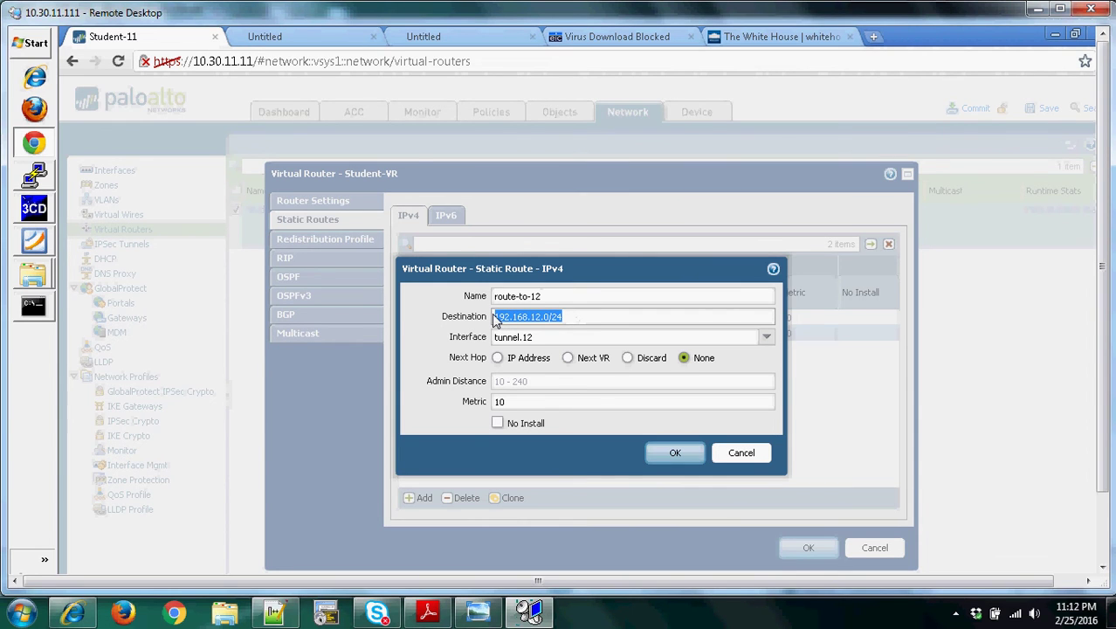
click(563, 321)
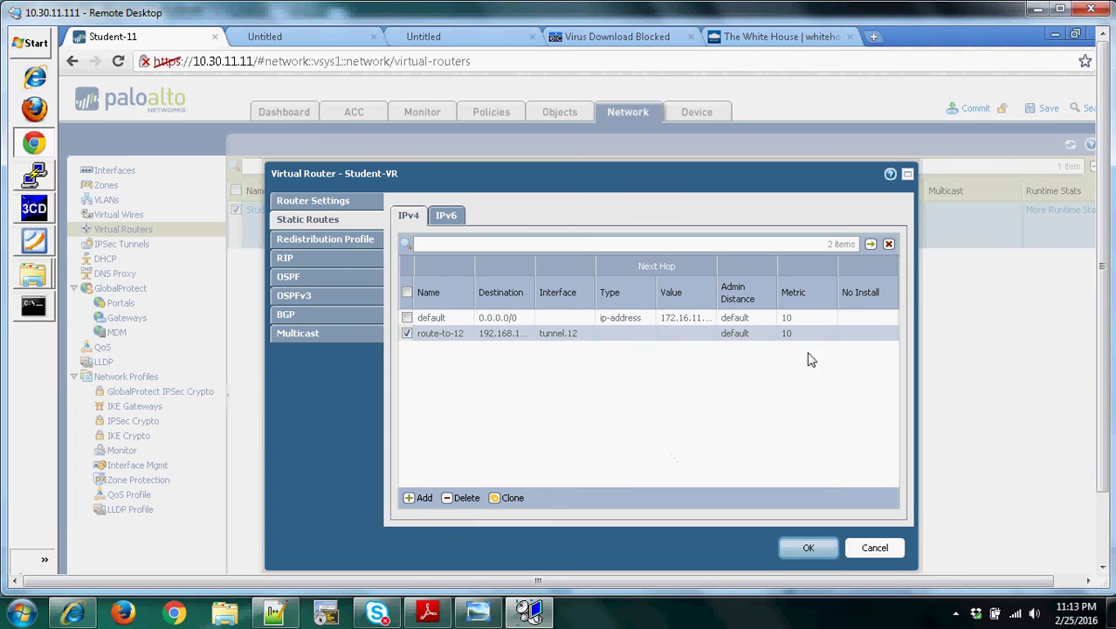
click(875, 548)
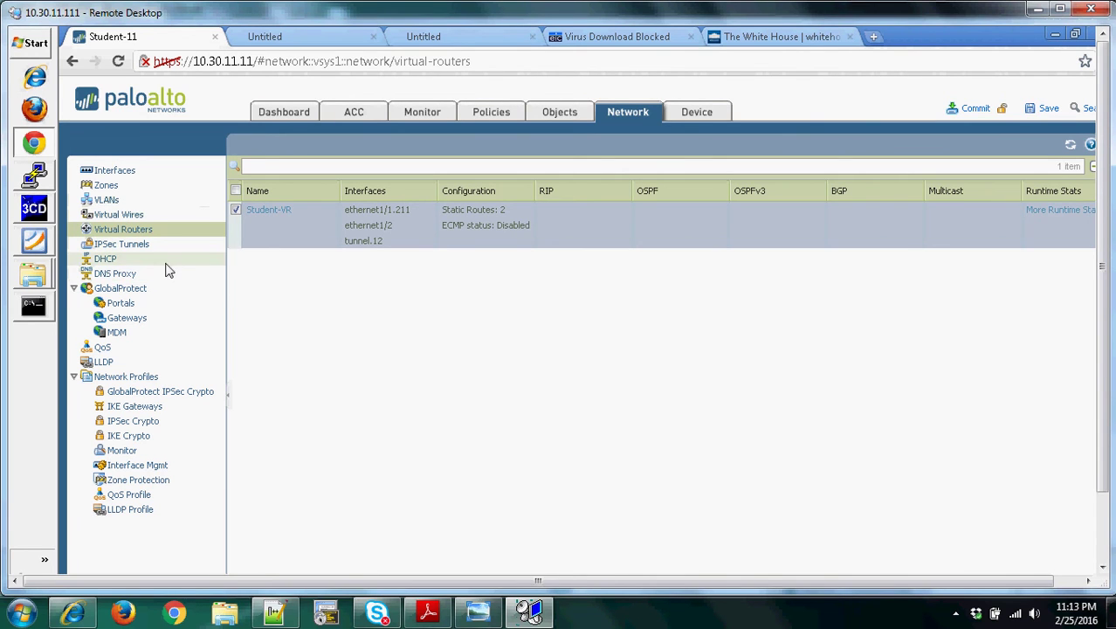
Examine the security policy rules, comparing their zones, addresses, applications, services and actions across all columns.
click(490, 112)
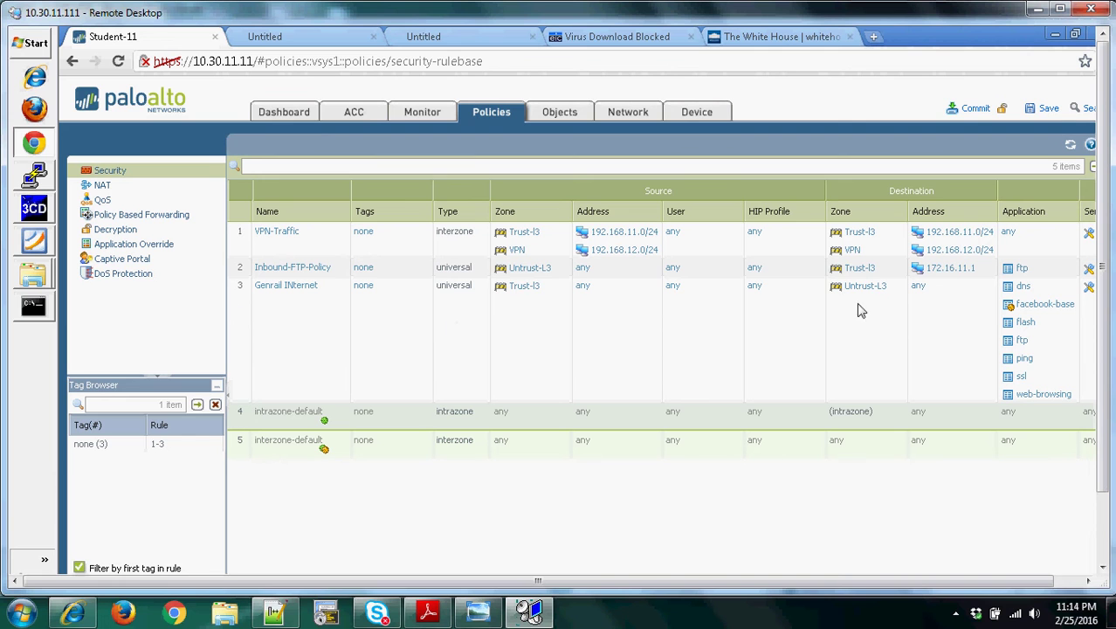
scroll(1102, 373, down, 1)
scroll(1102, 373, down, 2)
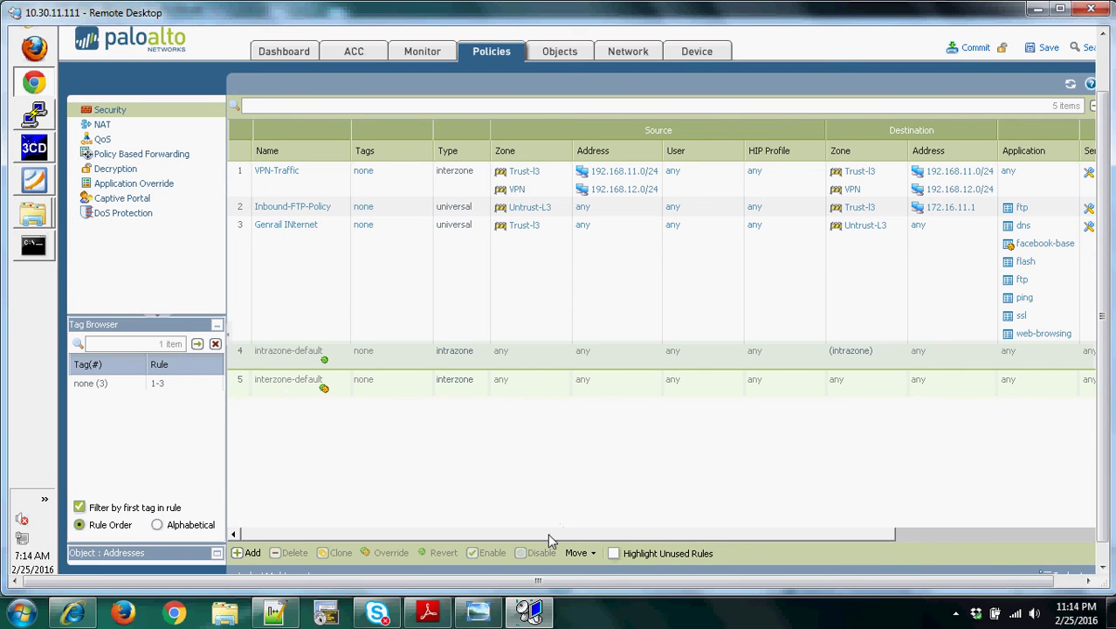
drag(547, 532, 789, 537)
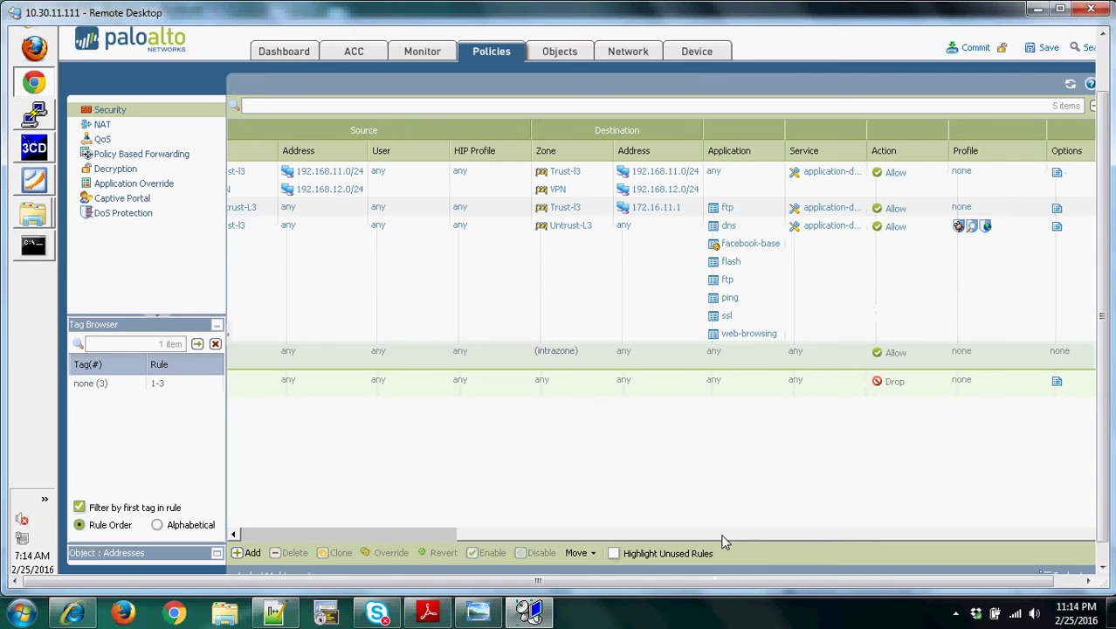
drag(723, 535, 455, 531)
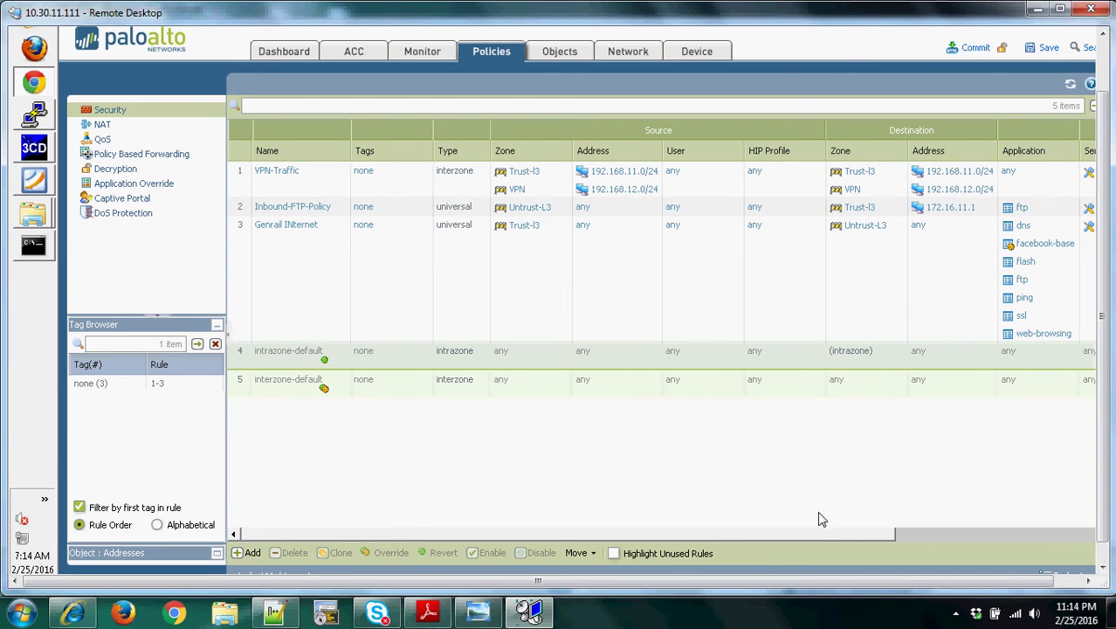
drag(813, 539, 953, 533)
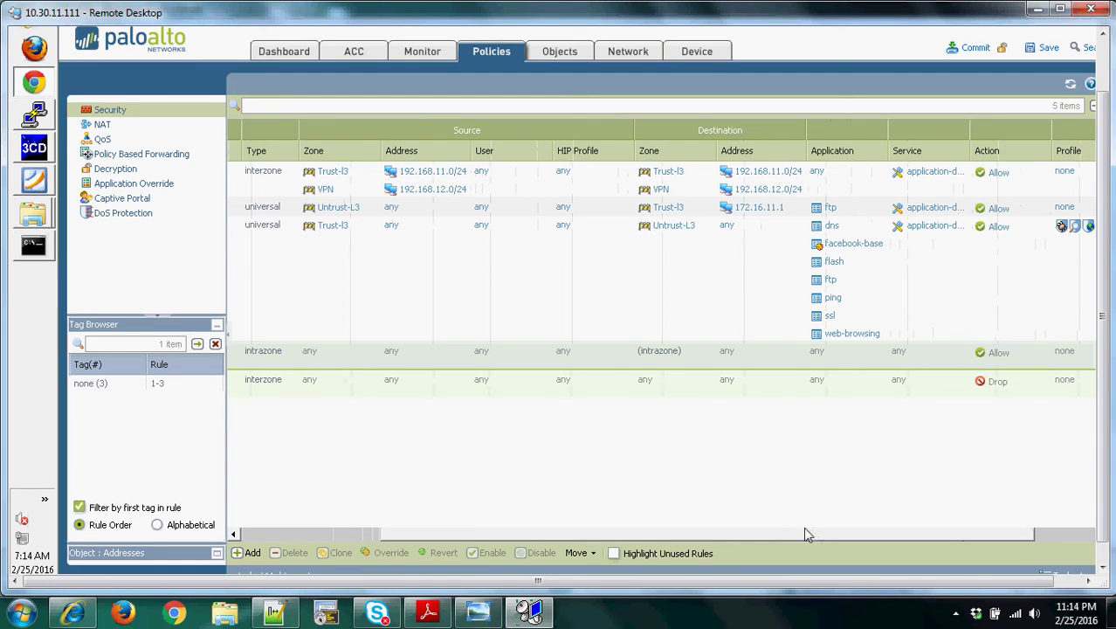
drag(805, 539, 657, 534)
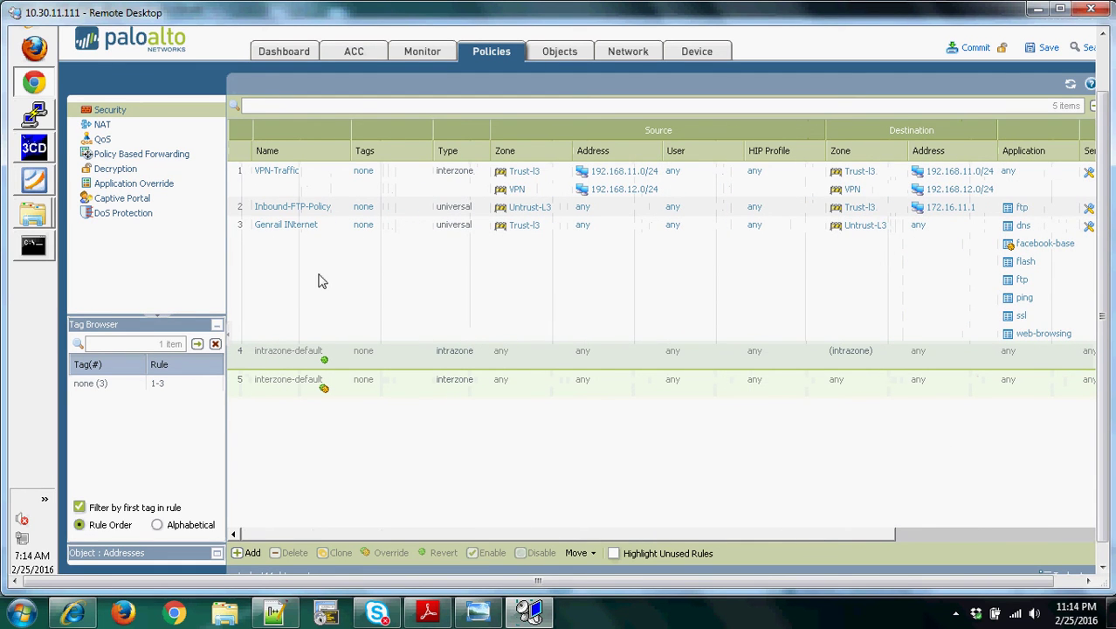
Open the VPN-Traffic security rule and review its general settings and available rule types, keeping interzone.
mouse_move(280, 175)
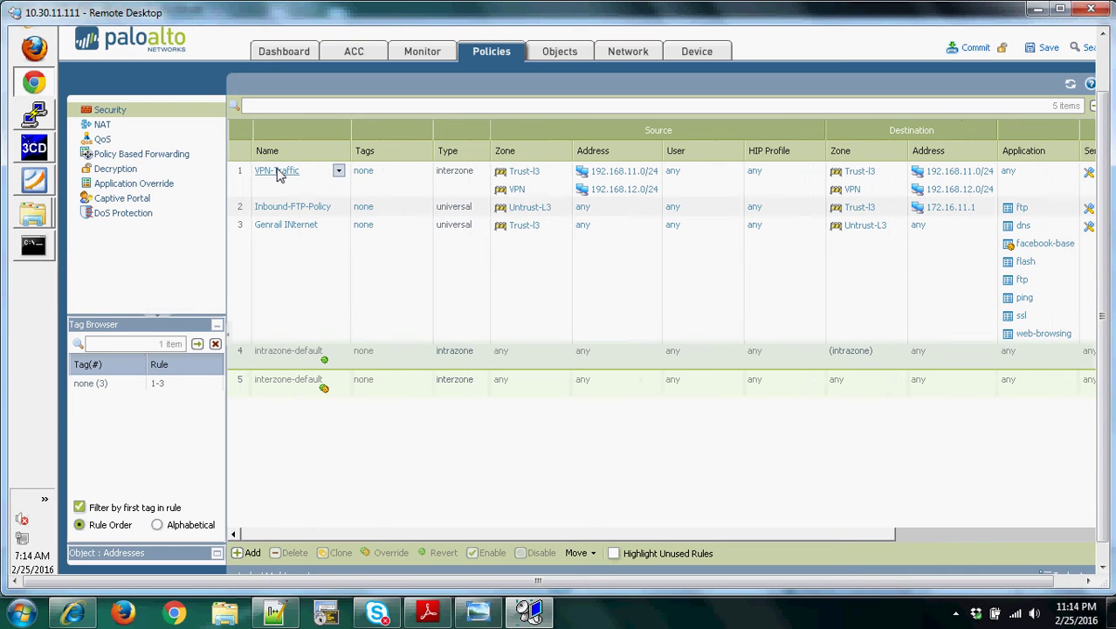
click(277, 172)
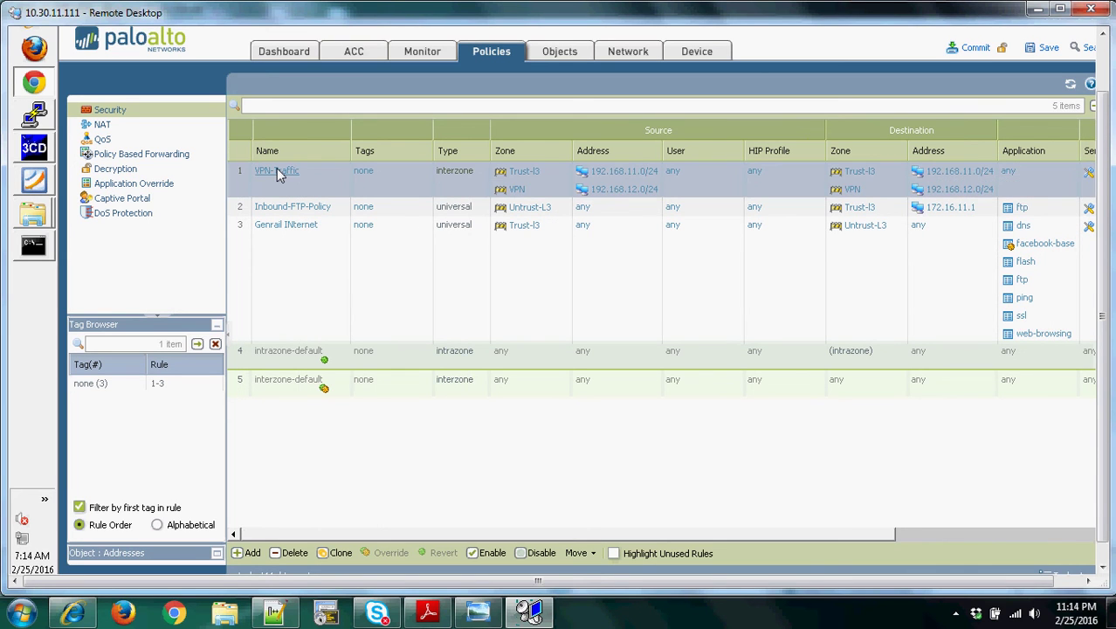
click(277, 171)
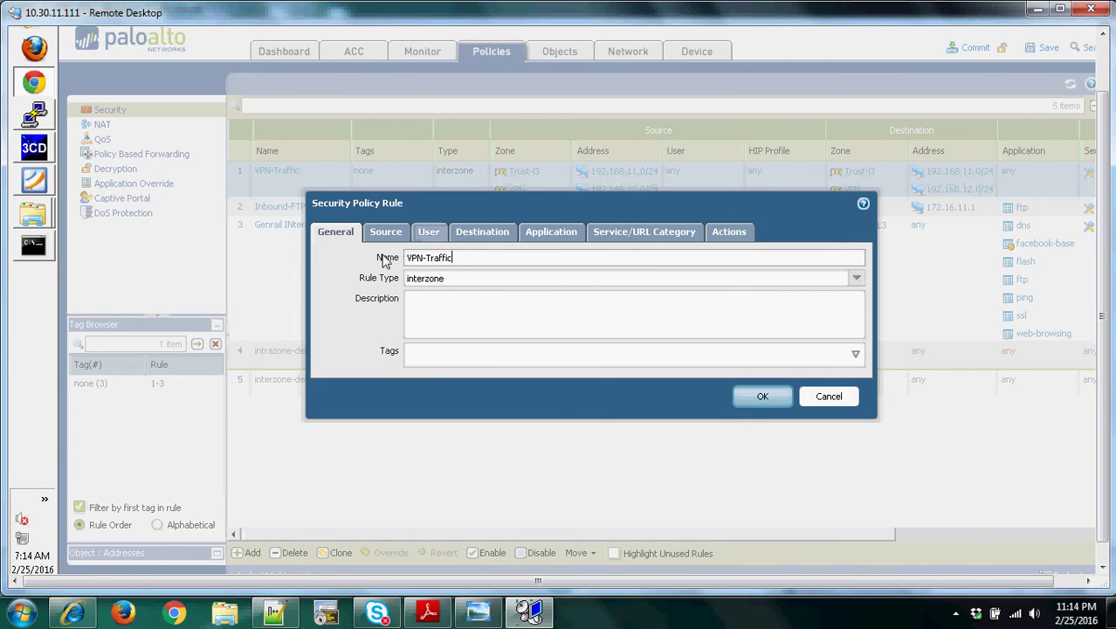
click(855, 277)
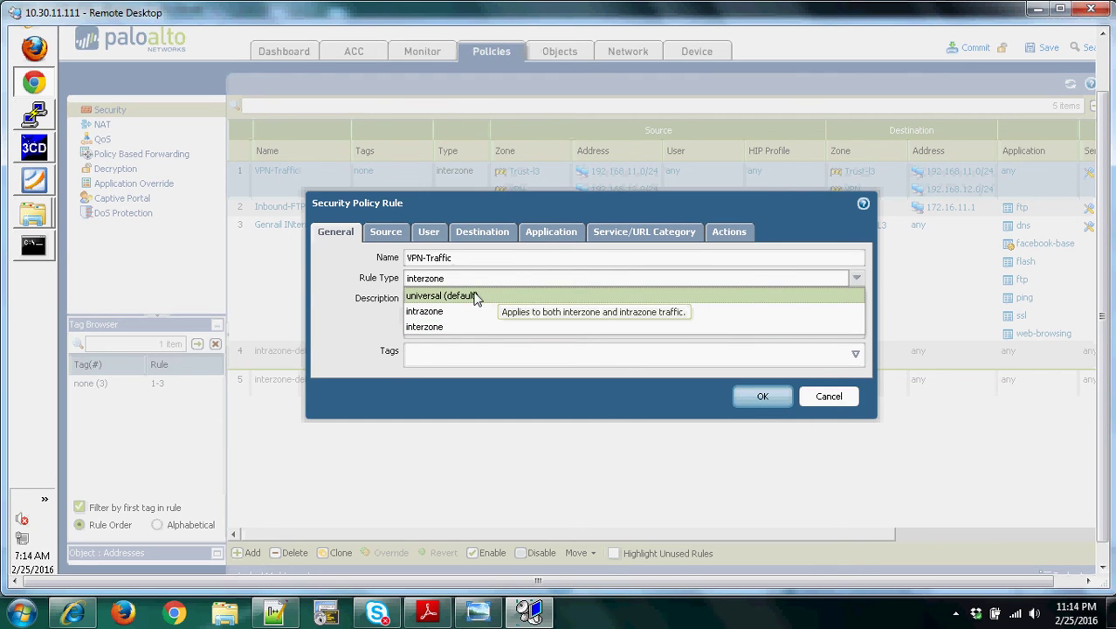
click(364, 430)
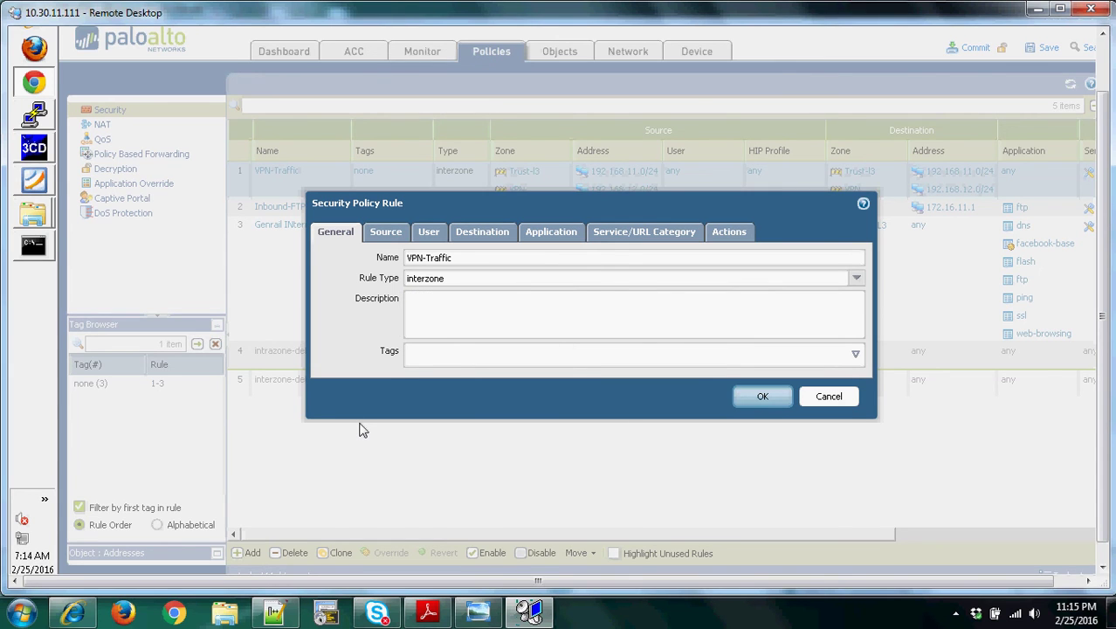
Review the VPN-Traffic rule's source and destination zones and addresses, applications, service and action settings.
click(385, 236)
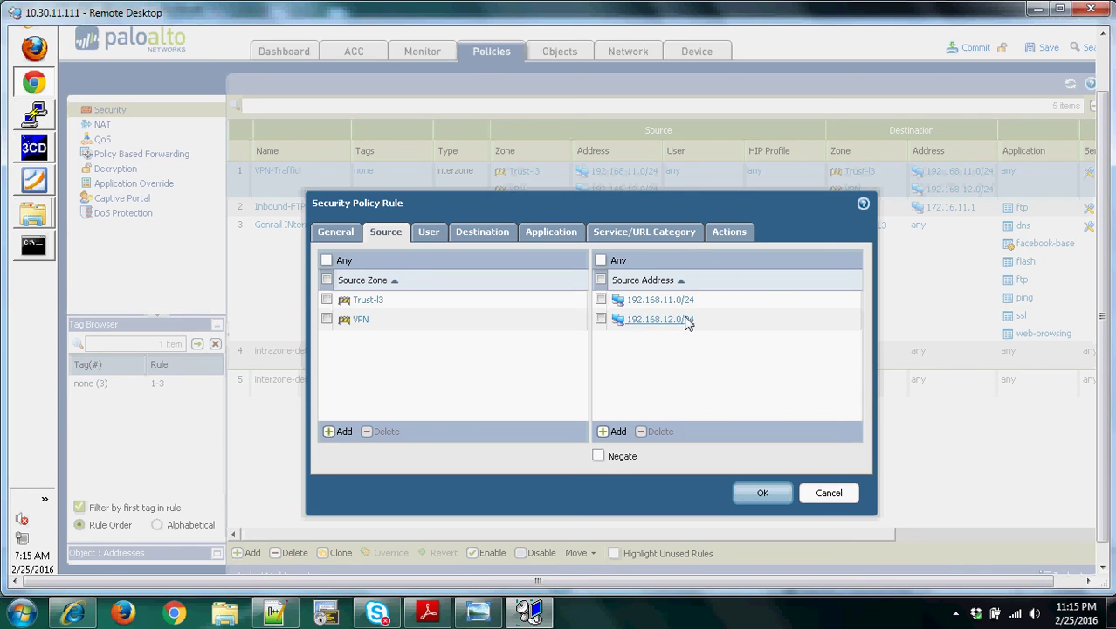
click(479, 236)
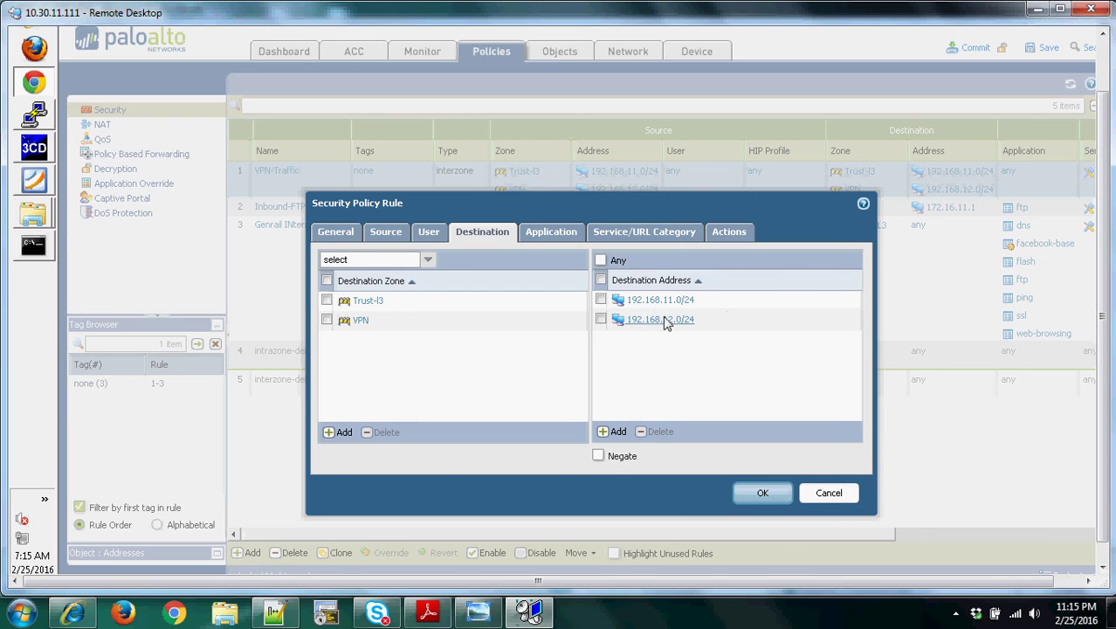
click(561, 235)
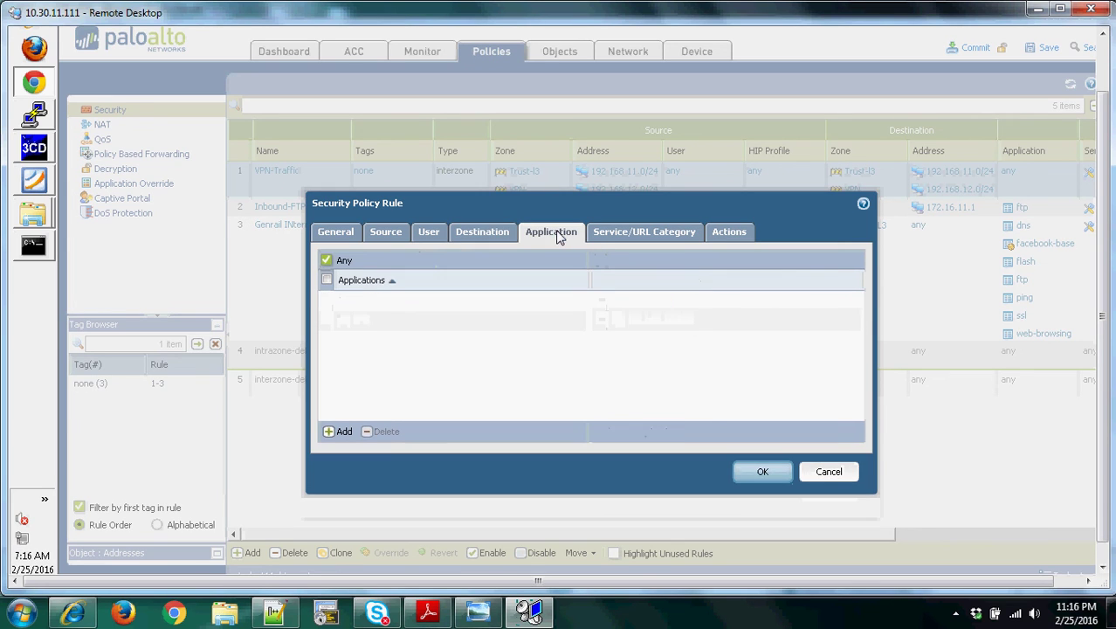
click(629, 236)
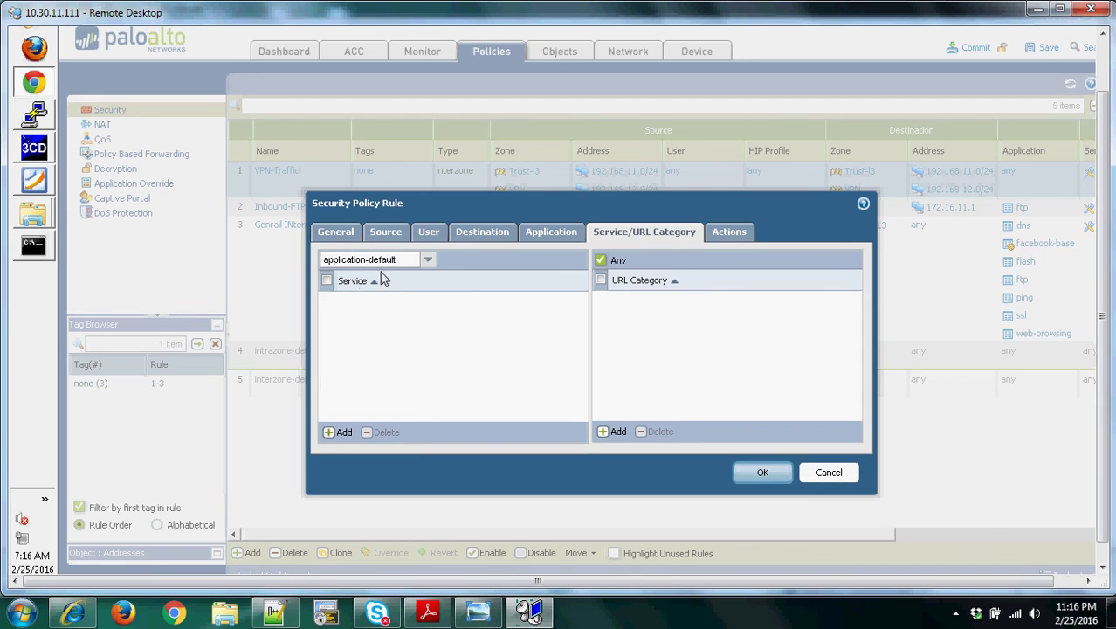
click(727, 234)
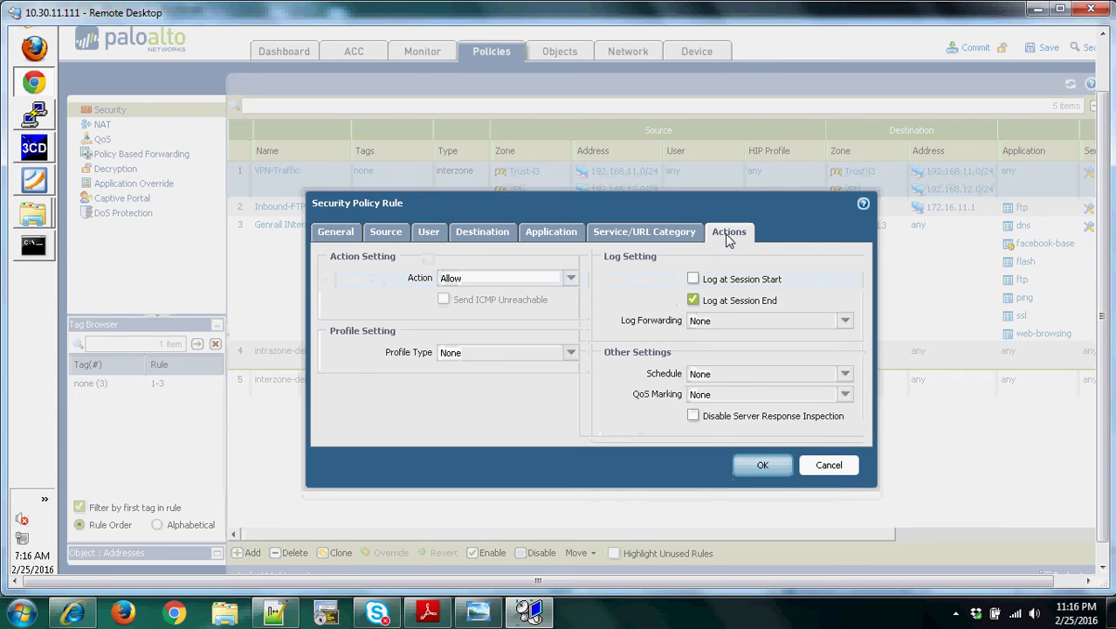
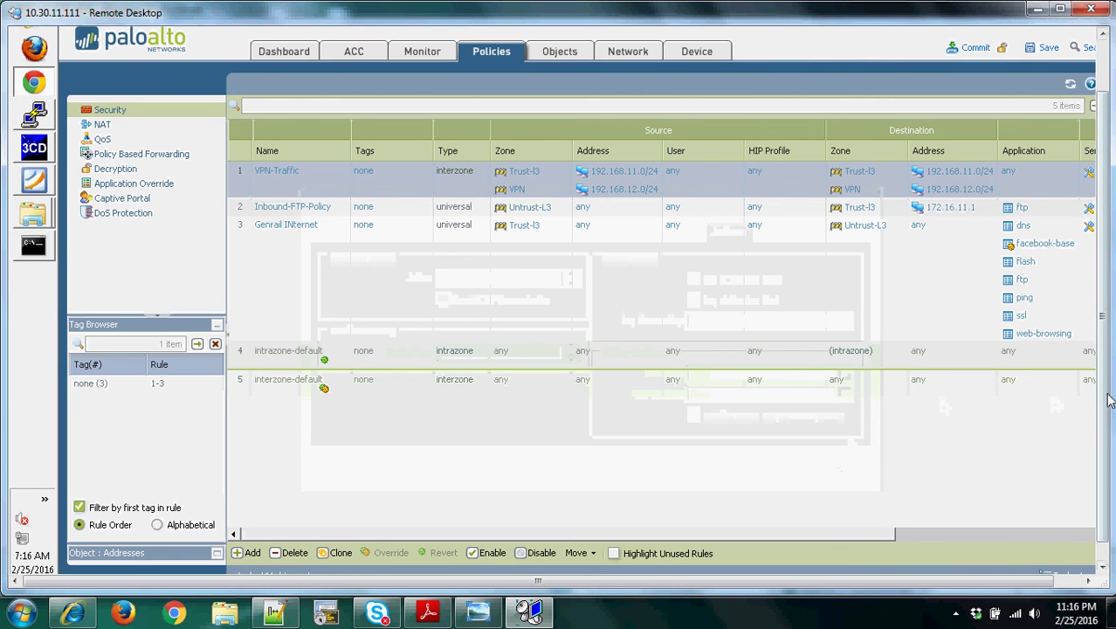
Switch to the Command Prompt and run ipconfig to display the workstation's network adapter addresses.
scroll(1107, 404, down, 1)
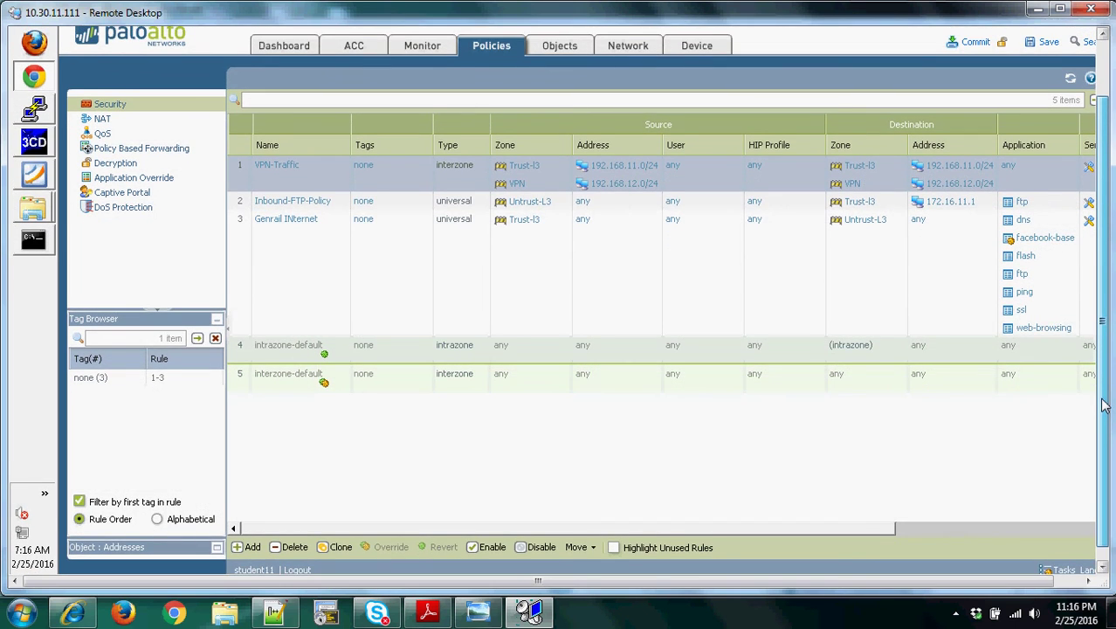
scroll(1103, 393, up, 1)
scroll(1103, 378, up, 1)
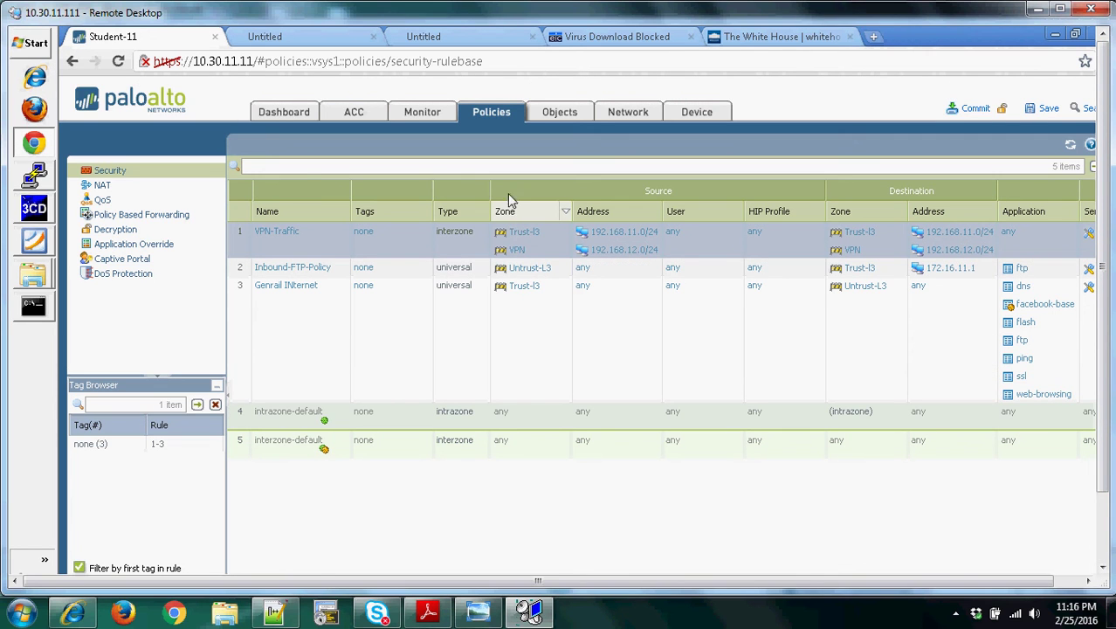
click(33, 308)
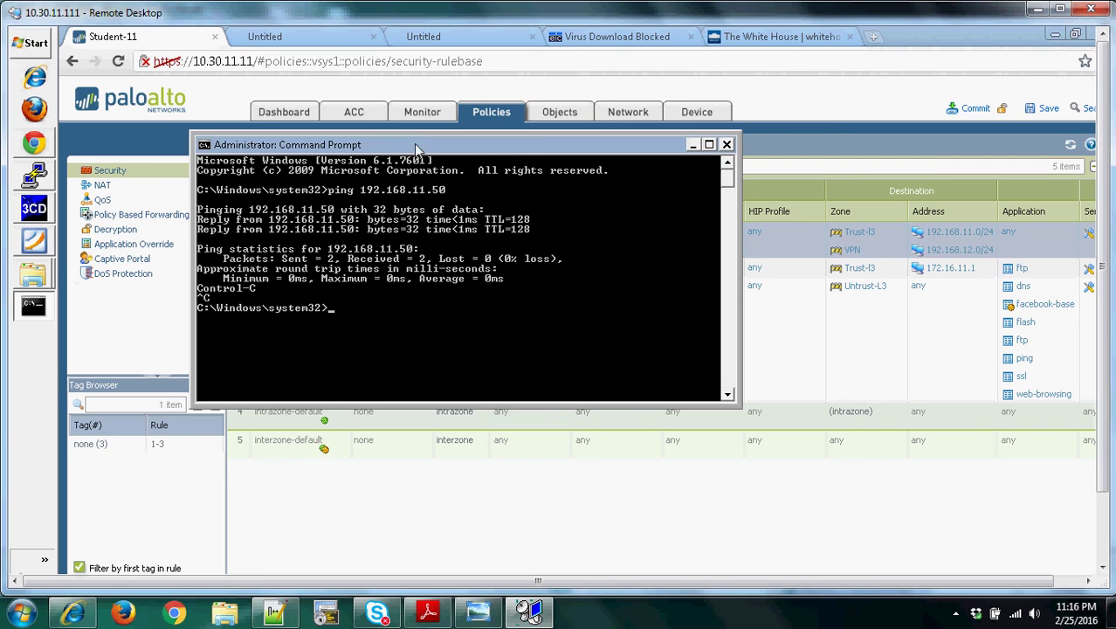
drag(415, 147, 382, 159)
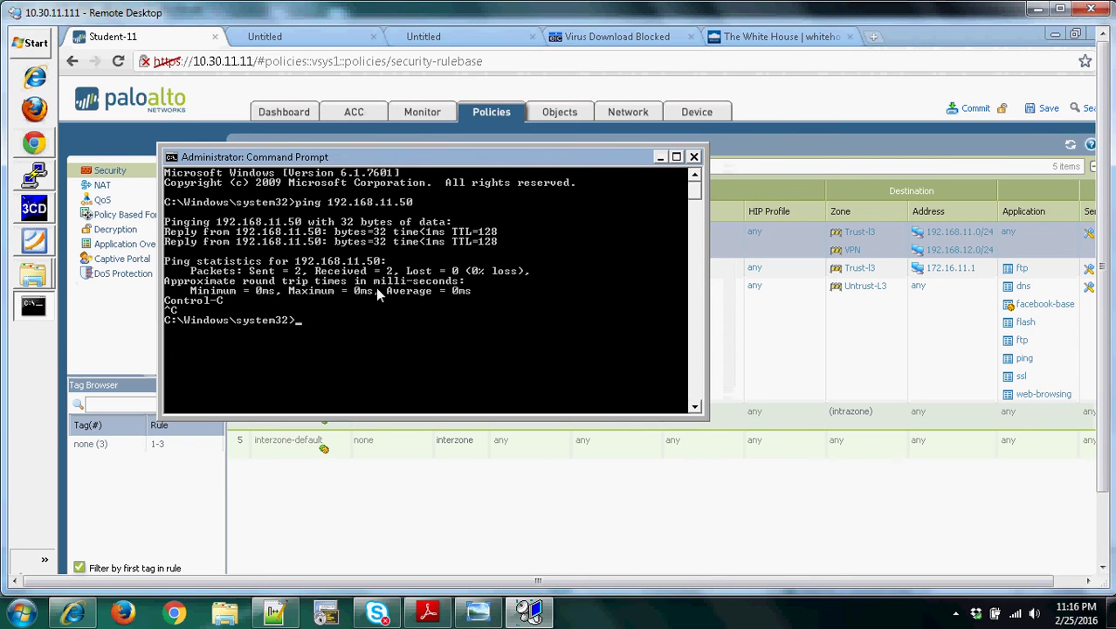
text(ipconfig)
key(Return)
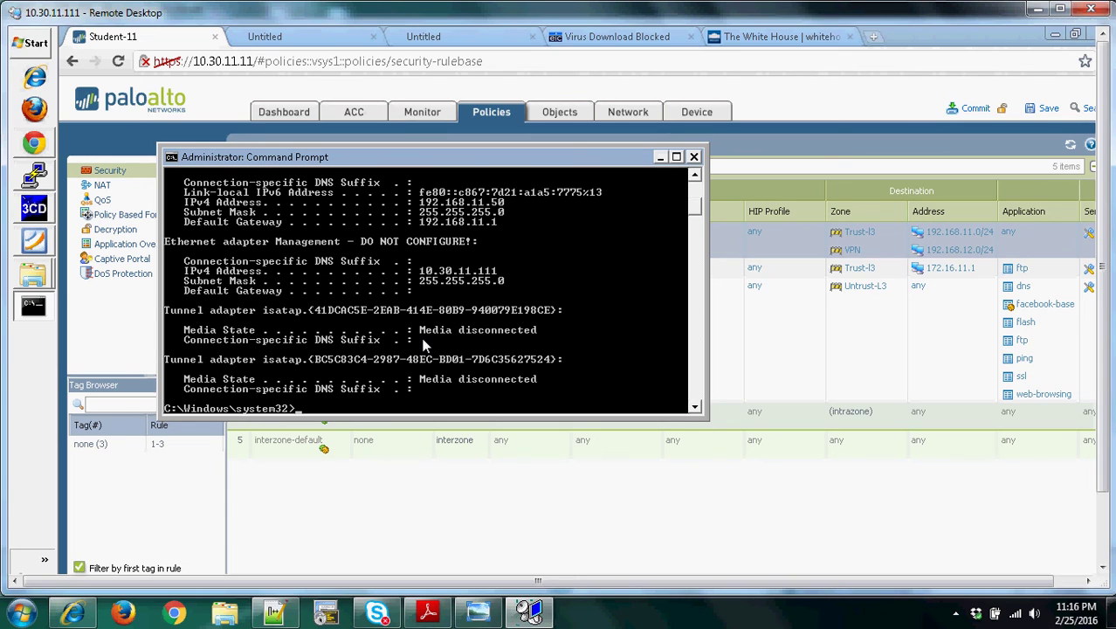
Test connectivity through the VPN tunnel by pinging 192.168.12.50, review the replies and minimize the Command Prompt.
text(ping 192.168.12.50)
key(Return)
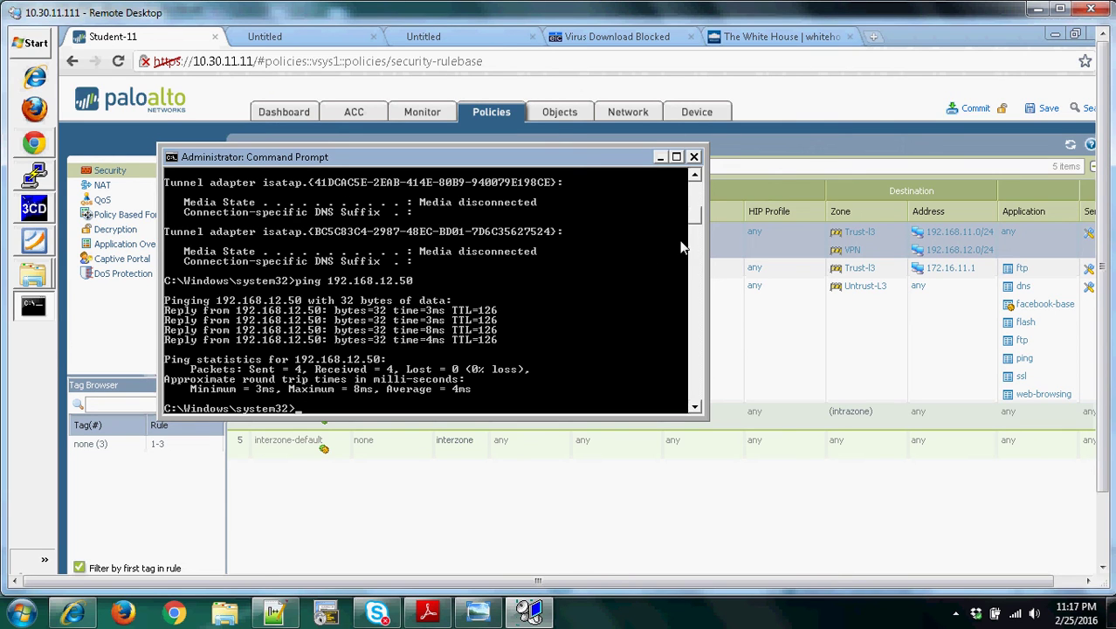
drag(696, 222, 696, 227)
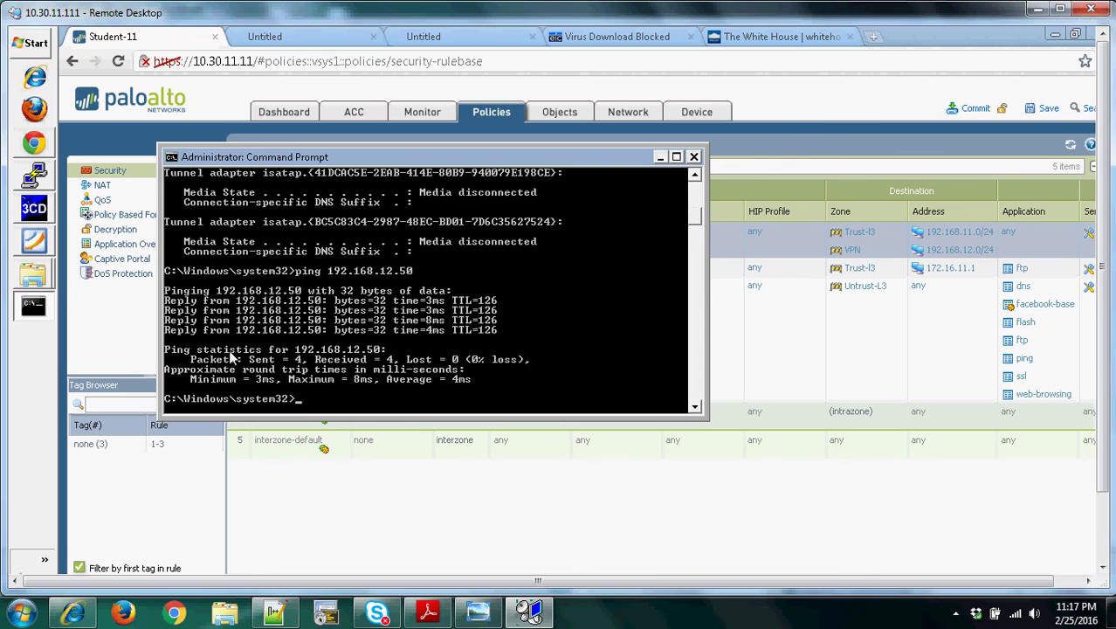
click(661, 159)
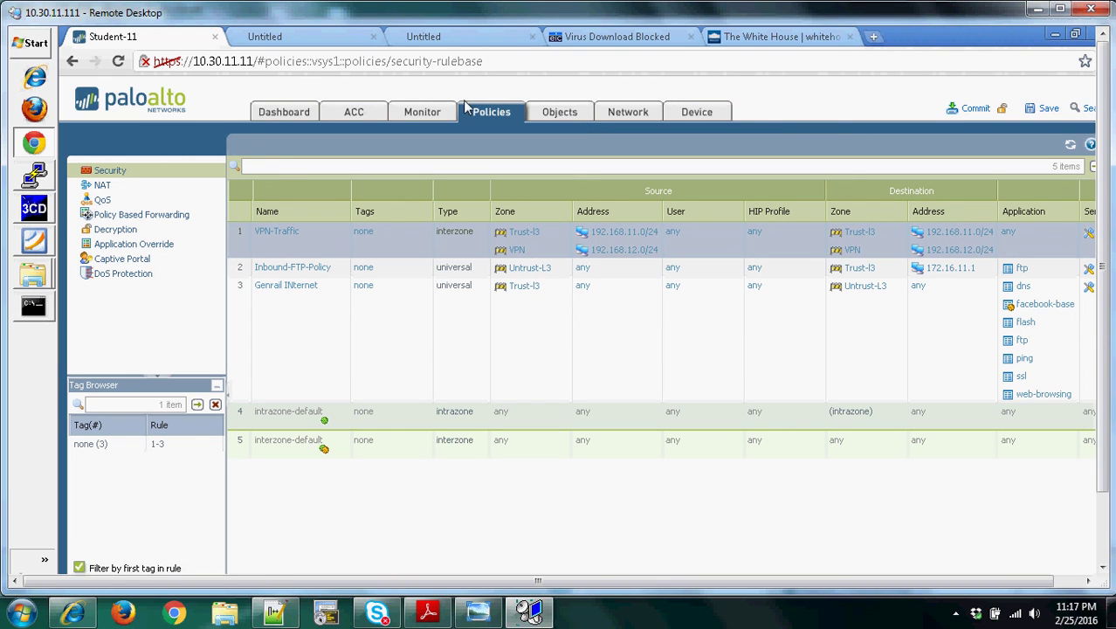
Examine the firewall's system log for the VPN's IKE phase 2 negotiation and IPSec key events.
click(420, 114)
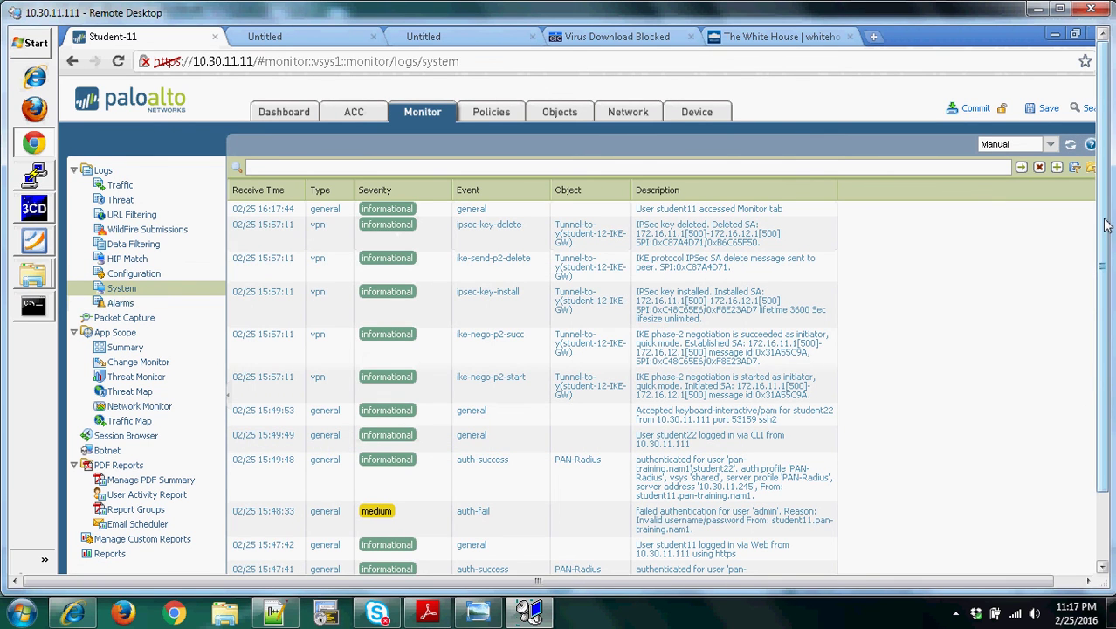
drag(1106, 225, 1106, 254)
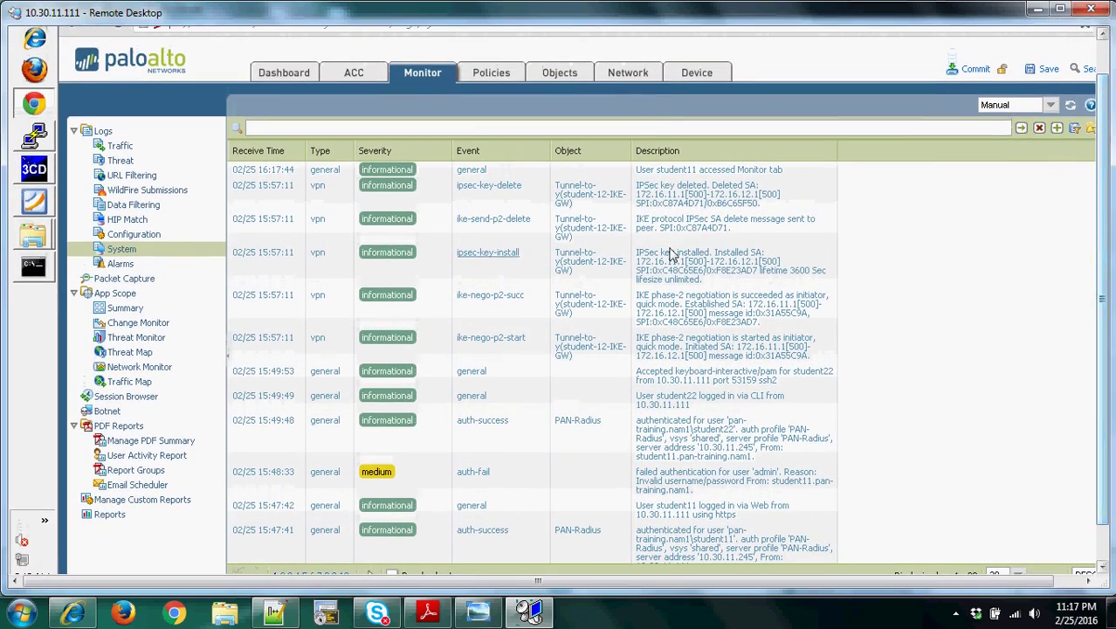
Switch to the firewall's open PuTTY session and widen its window over the system log.
click(36, 145)
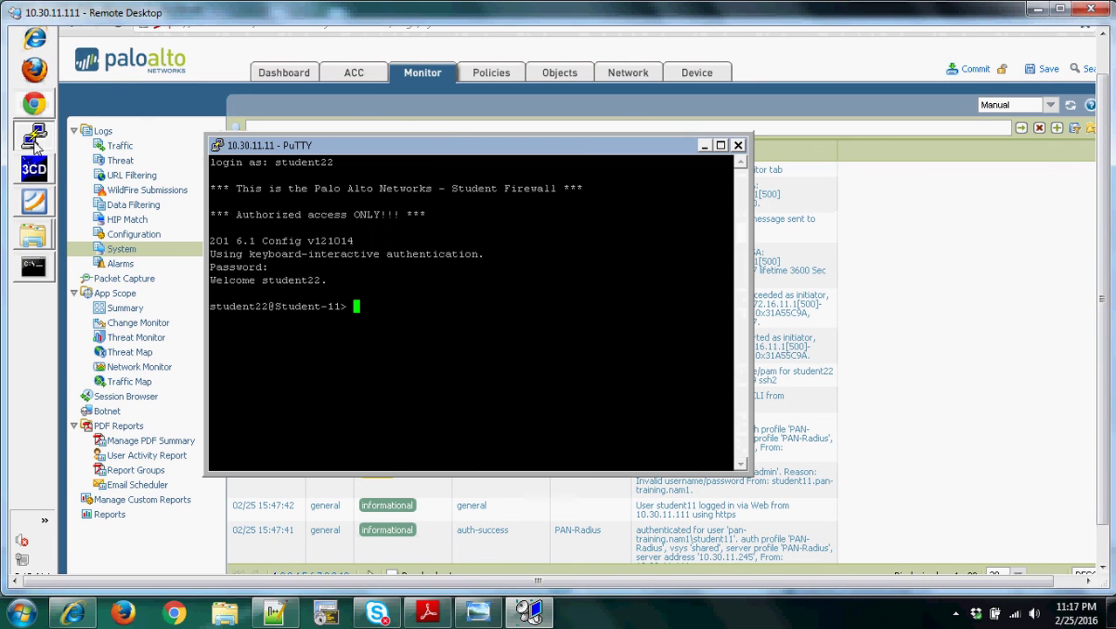
drag(422, 146, 495, 137)
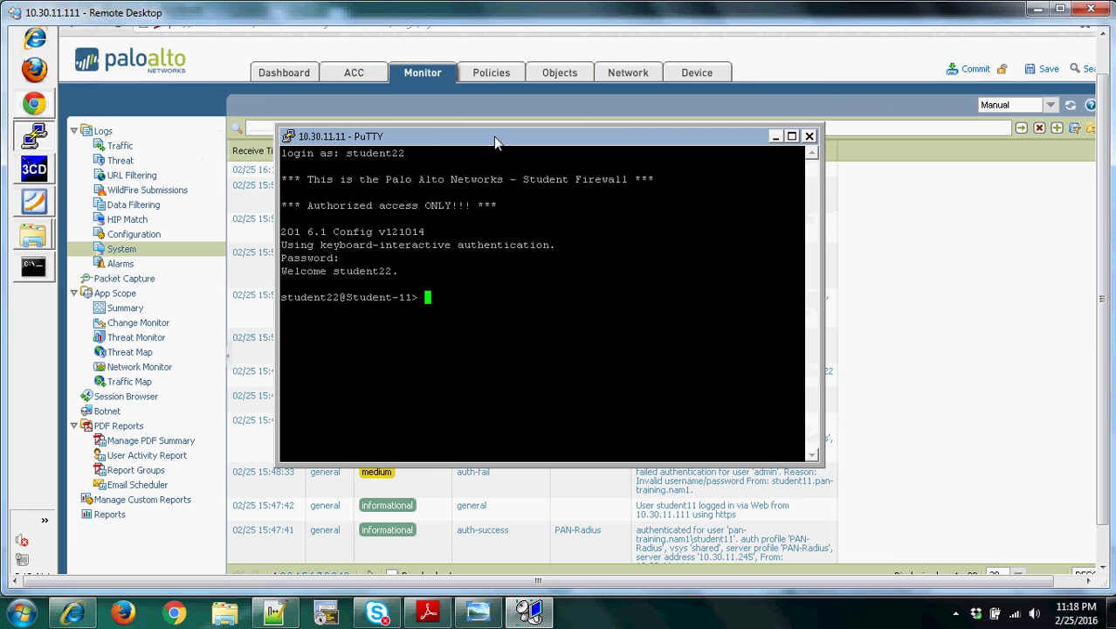
drag(280, 295, 199, 297)
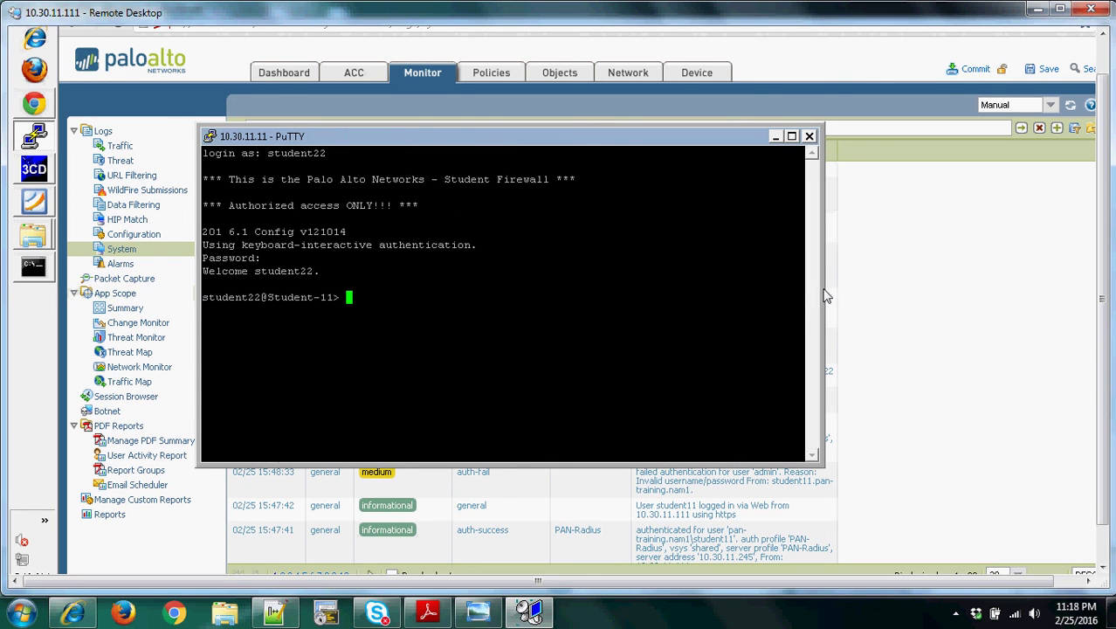
drag(822, 297, 941, 293)
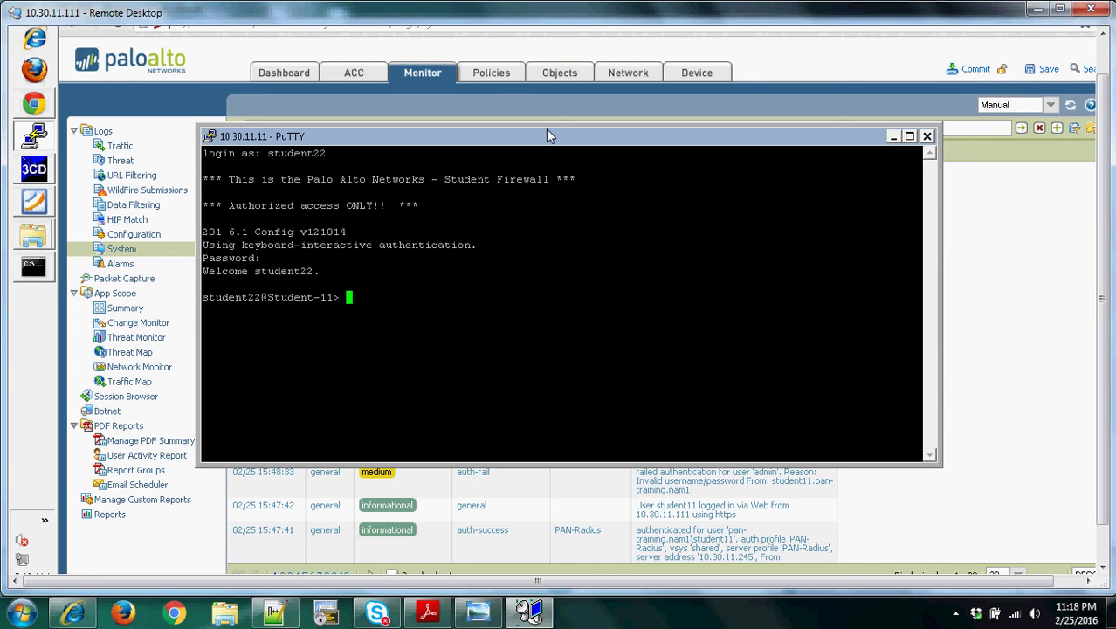
Maximize the terminal and run "show vpn ike-sa gateway student-12-IKE-GW" to review the gateway's phase 1 and phase 2 security associations.
text(show)
click(909, 137)
text(vpn ike-sa )
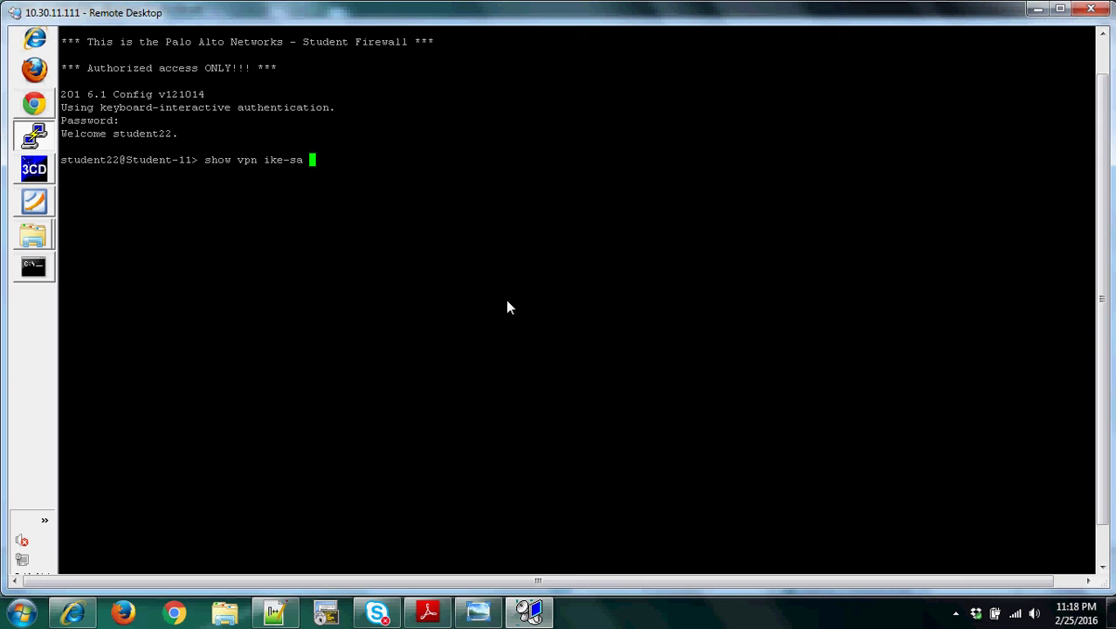
text(gateway student-12-IKE-GW)
key(Return)
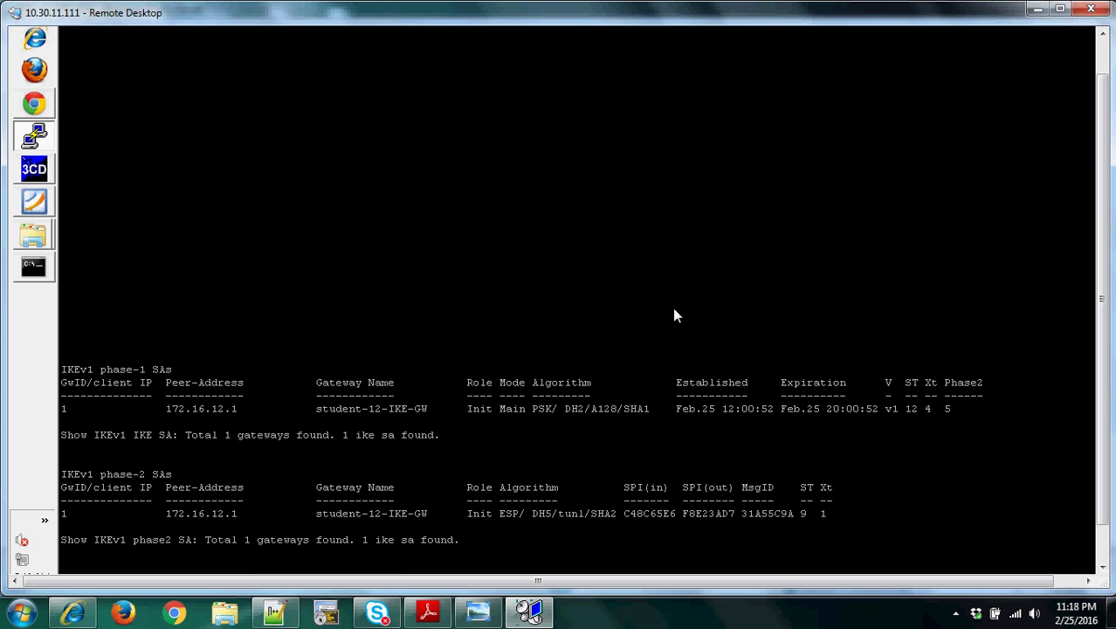
scroll(1105, 454, down, 1)
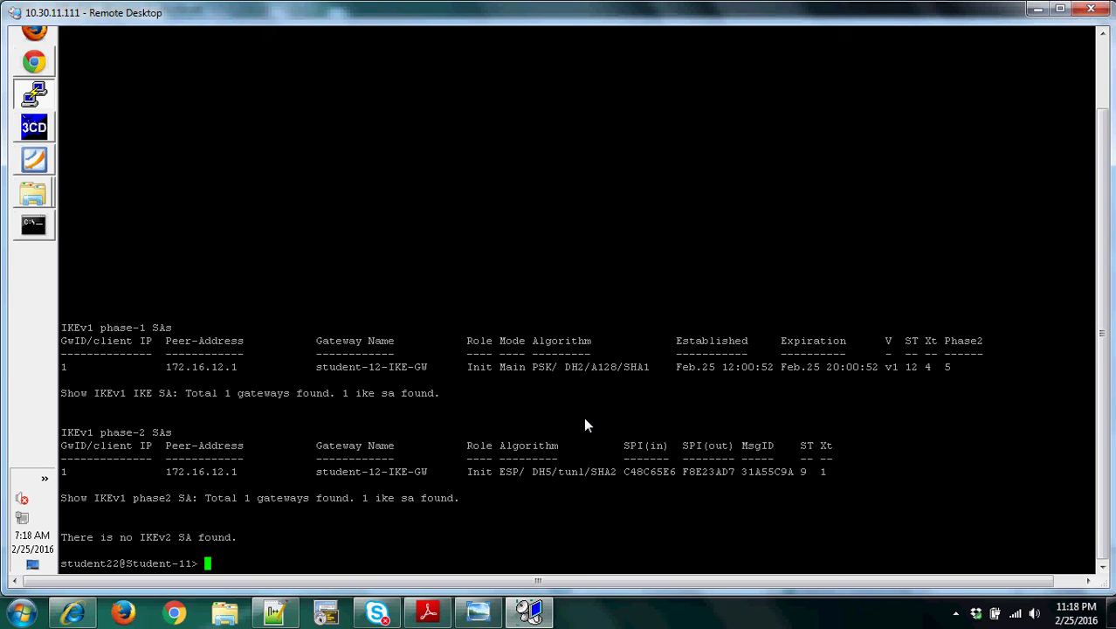
Run "show vpn ipsec-sa tunnel Tunnel-to-y" to display the tunnel's IPSec security association.
key(Return)
text(show vpn )
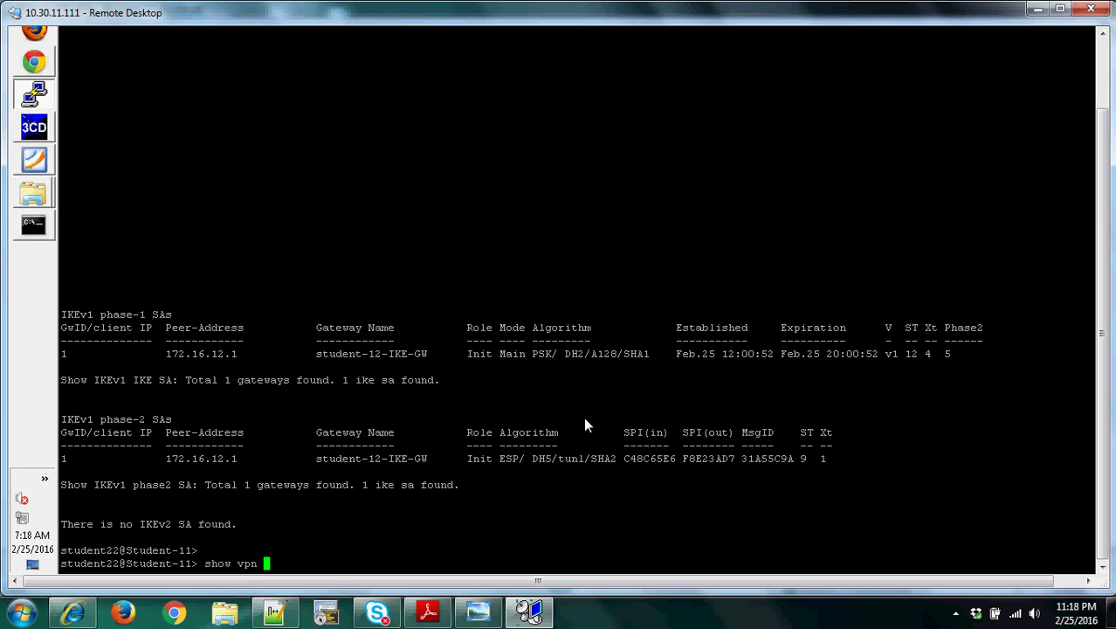
text(tunnel )
text(t)
key(BackSpace)
key(BackSpace)
key(BackSpace)
key(BackSpace)
key(BackSpace)
key(BackSpace)
key(BackSpace)
key(BackSpace)
text(ipsec-sa tunnel )
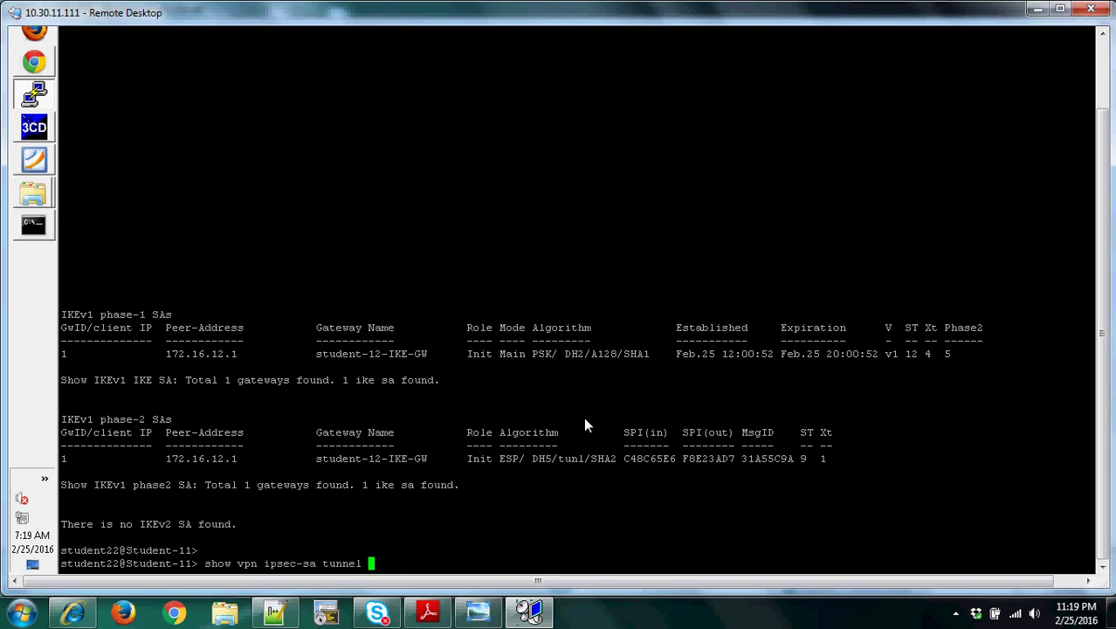
text(Tunnel-to-y)
key(Return)
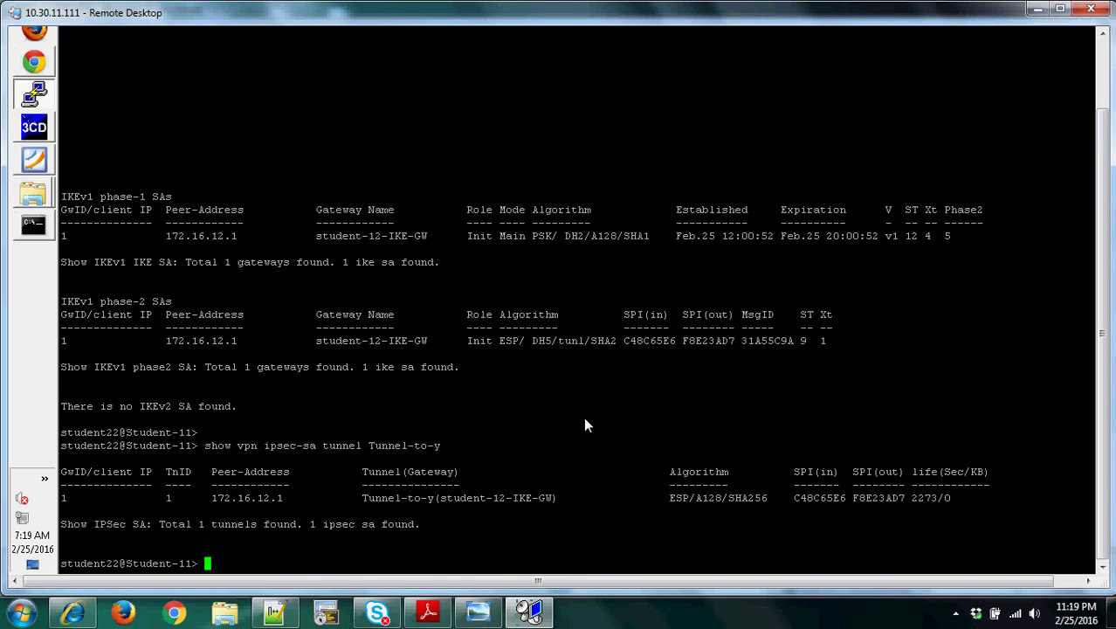
Run "show vpn flow" to check the state and peer addresses of the configured IPSec tunnel.
key(Return)
key(Return)
text(show vpn flow)
key(Return)
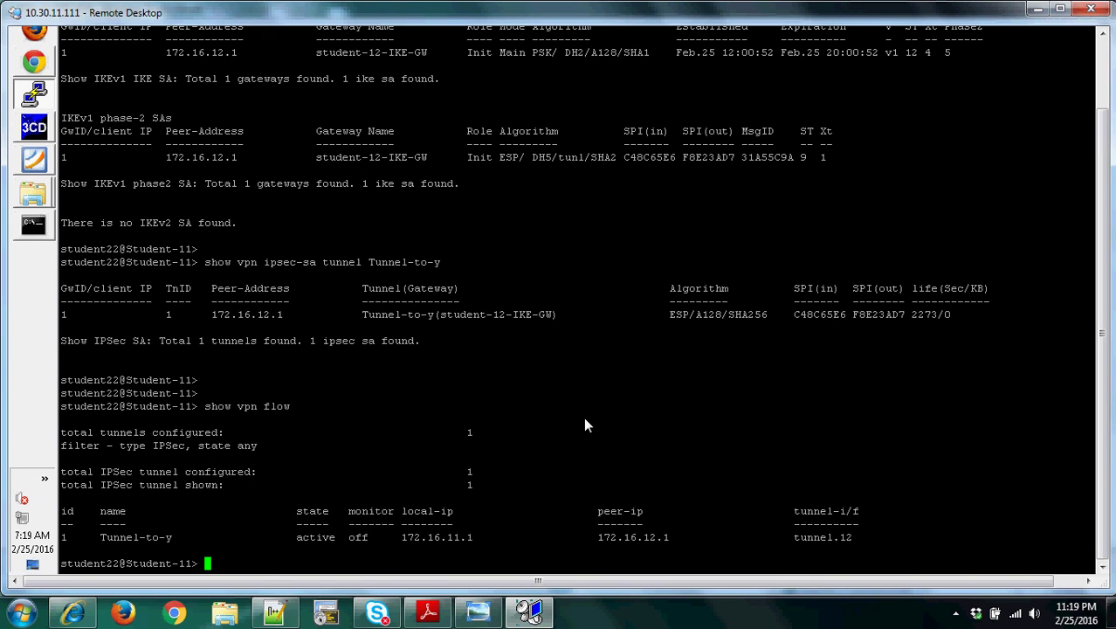
key(Return)
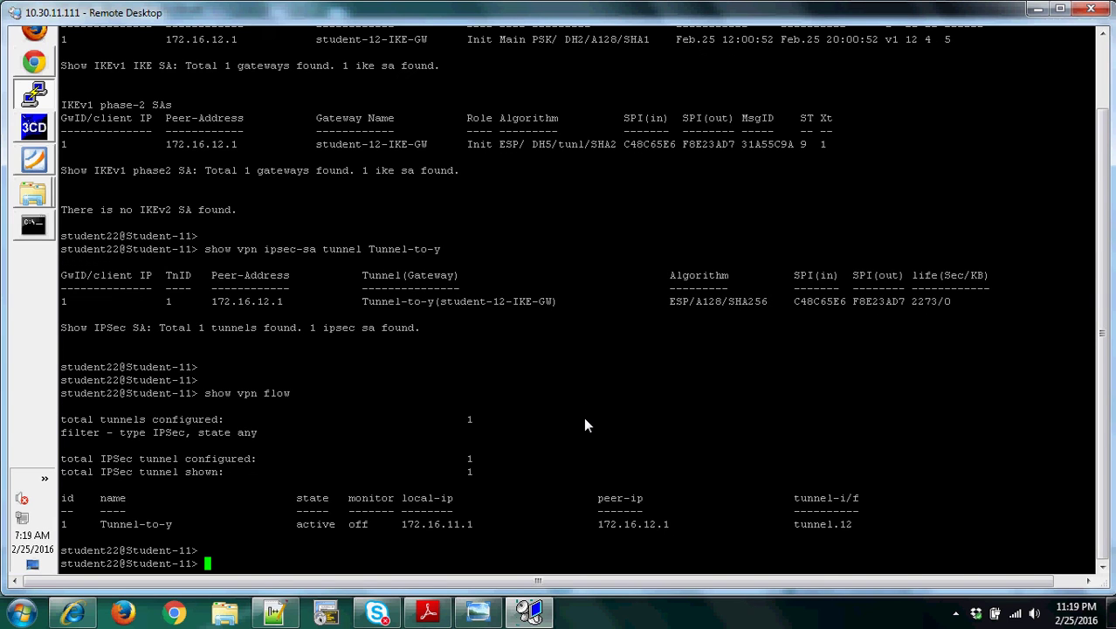
Initiate the IKE phase 1 negotiation from the firewall CLI with "test vpn ike-sa".
text(test vpn ike-sa)
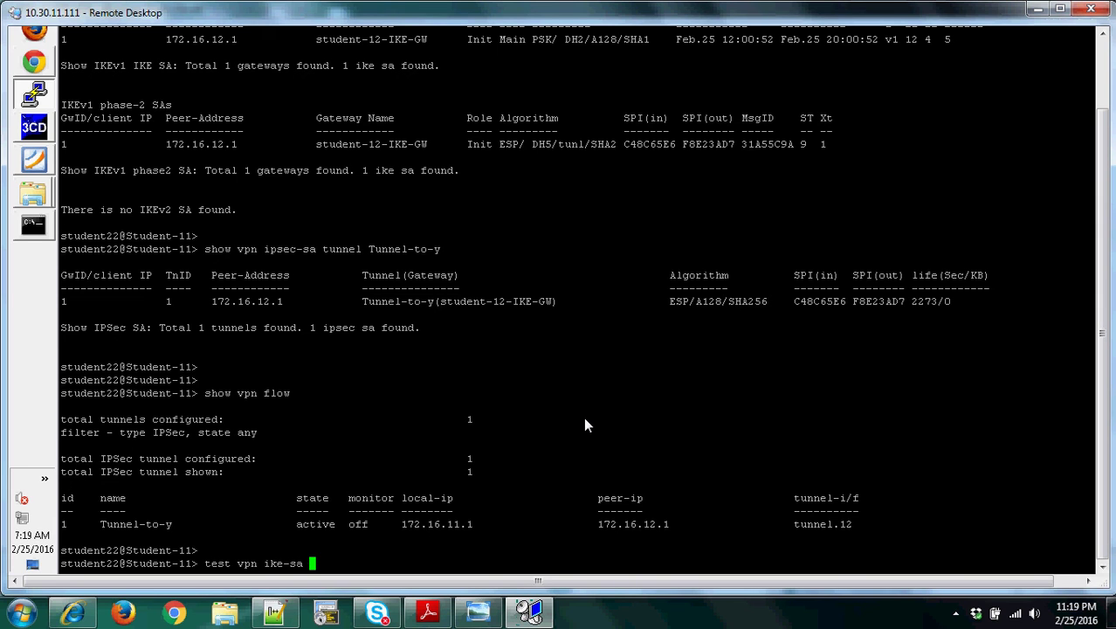
key(Return)
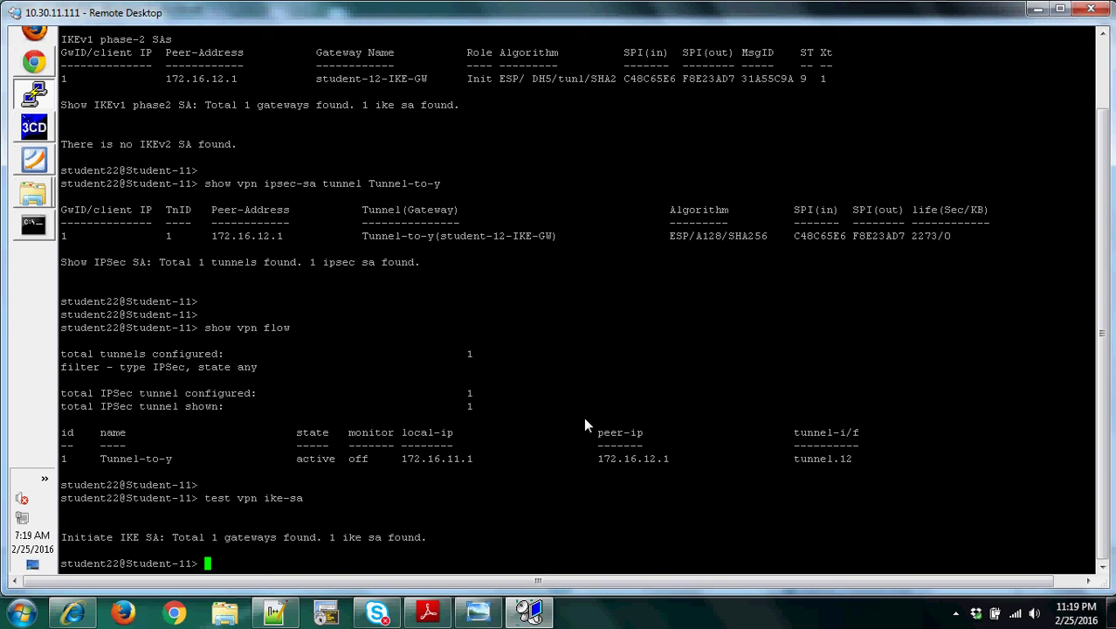
key(Return)
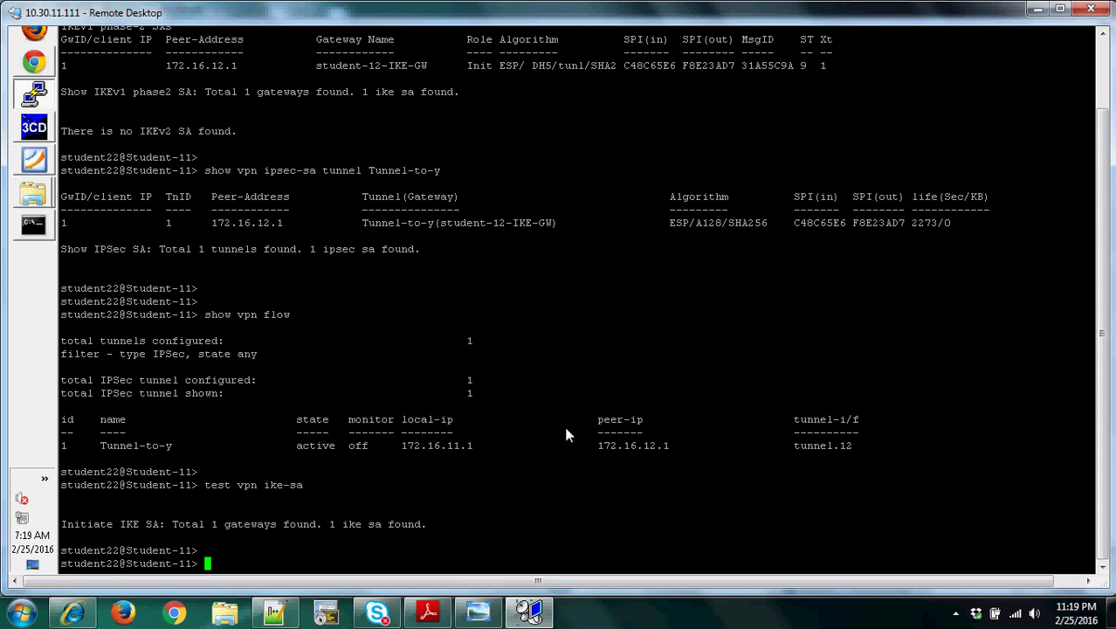
Switch to the firewall's web interface in Chrome and look over the system log's VPN entries.
click(528, 612)
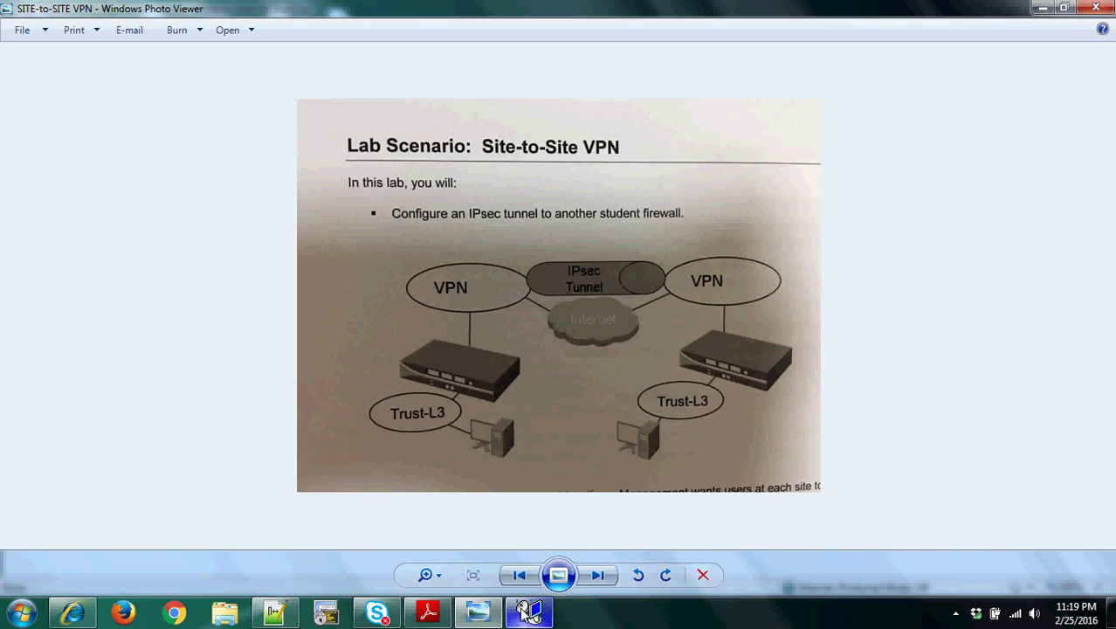
click(528, 611)
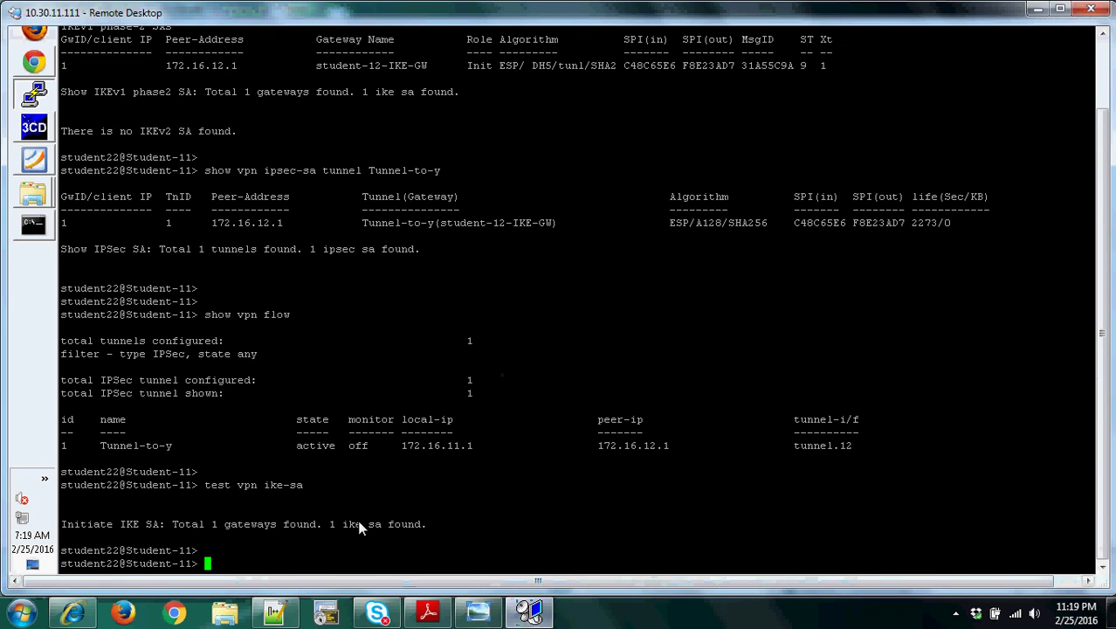
click(37, 40)
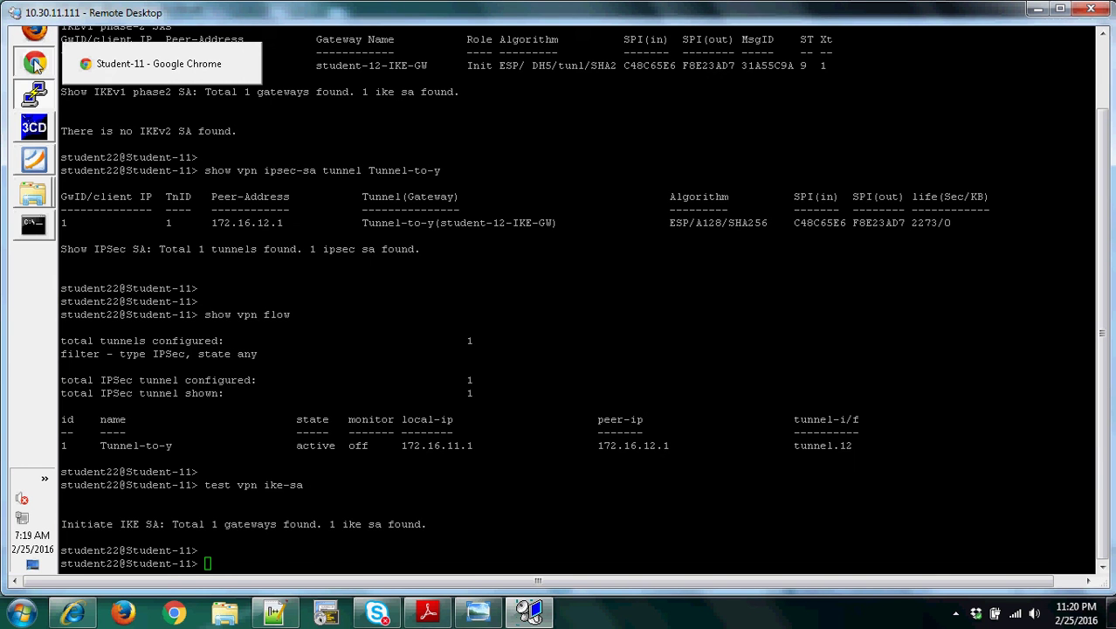
click(35, 63)
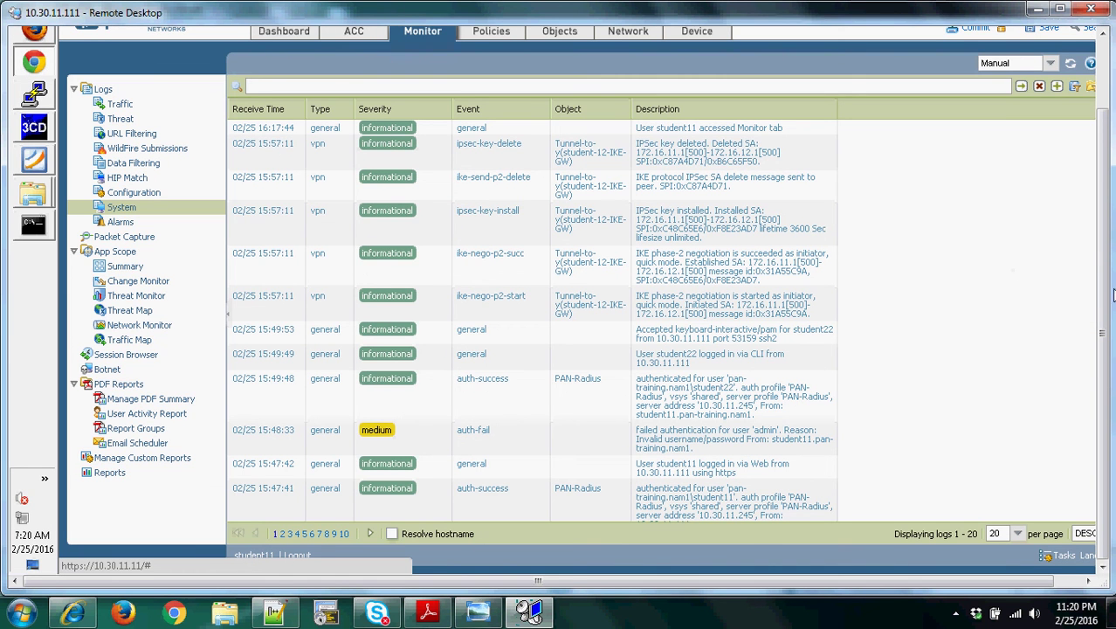
scroll(1105, 296, up, 2)
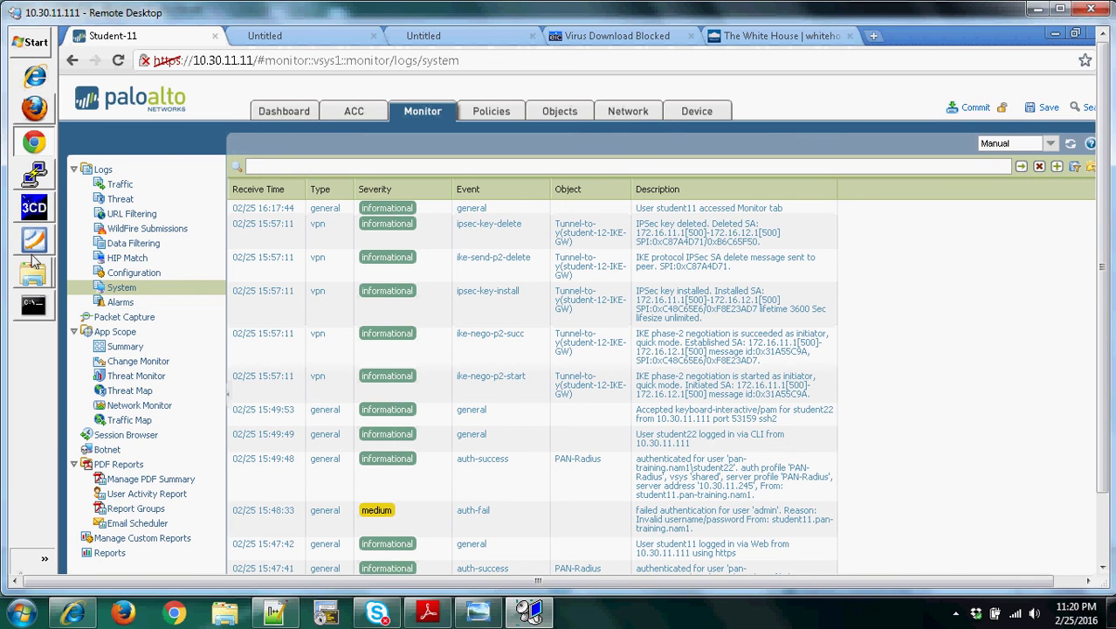
Return to the PuTTY session and initiate the IPSec phase 2 negotiation with "test vpn ipsec-sa".
click(34, 175)
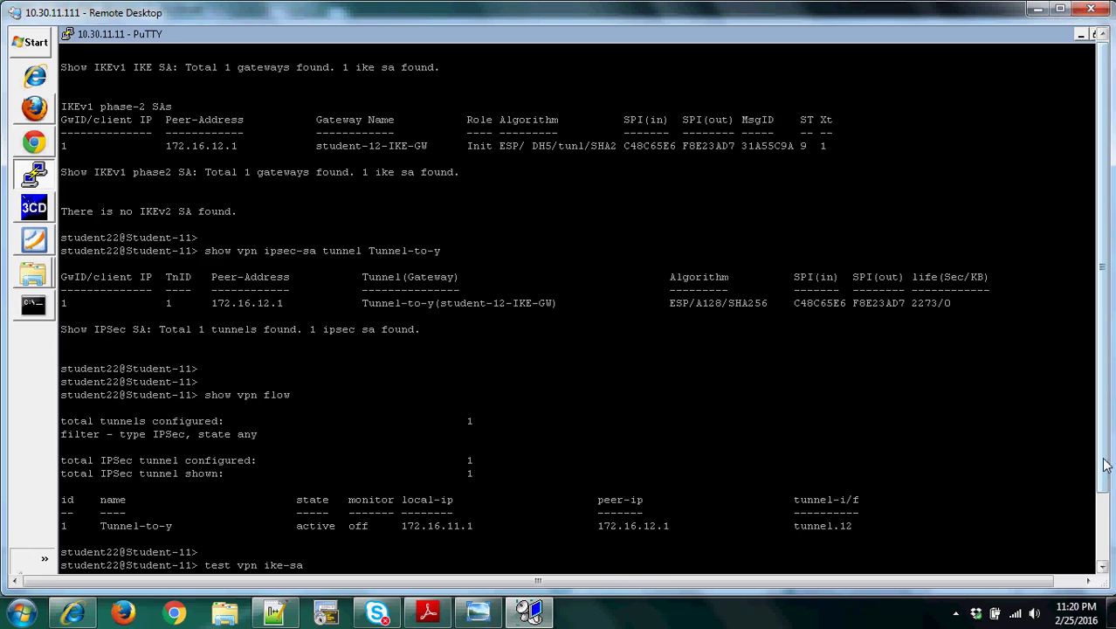
key(Return)
text(test )
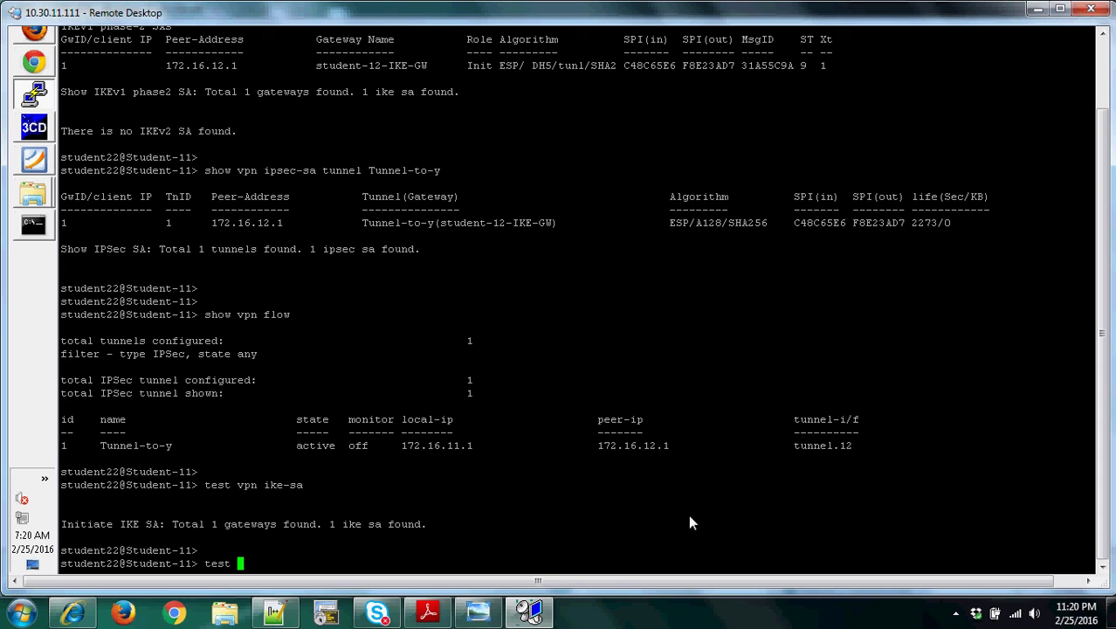
text(vpn ipsec-sa)
key(Return)
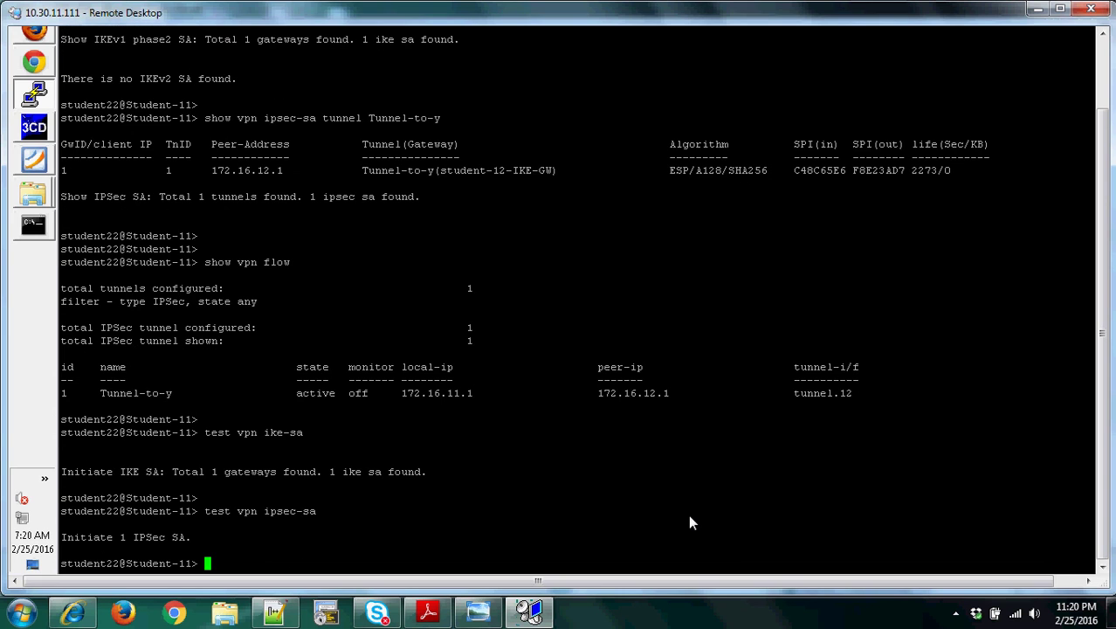
key(Return)
key(Return)
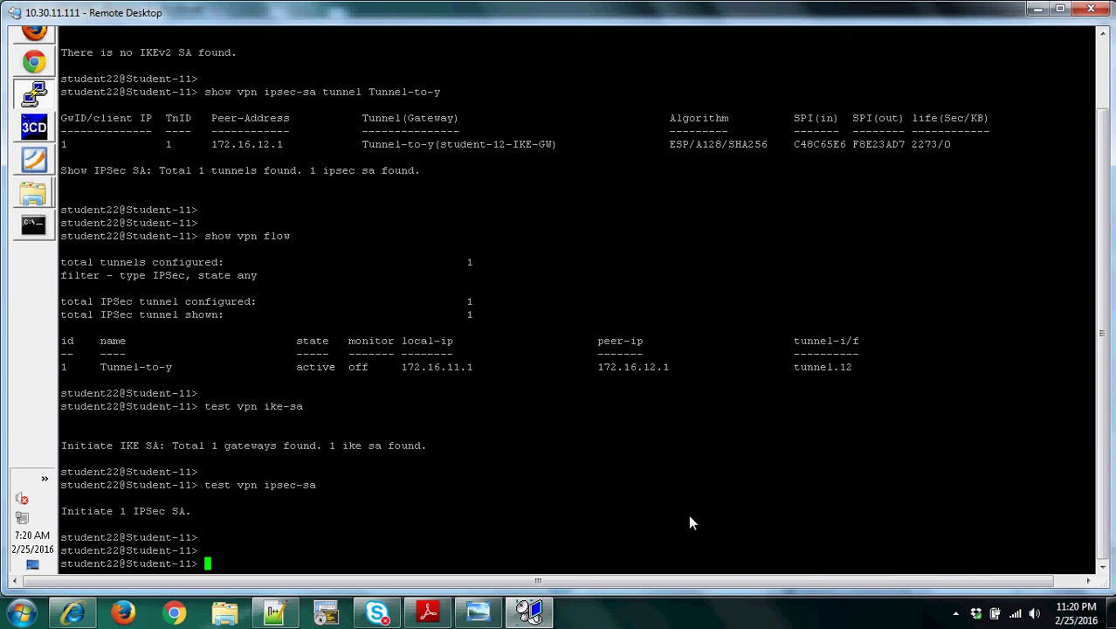
Run "show running tunnel flow" to list the firewall's running tunnels of all types.
text(show t)
key(BackSpace)
text(running tunnel flow)
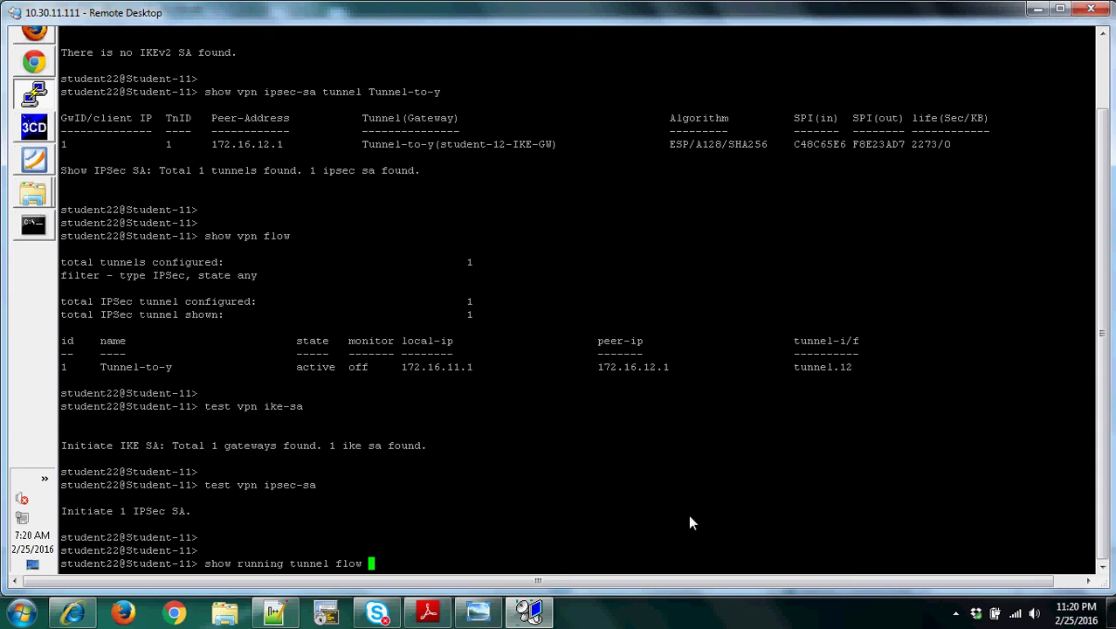
key(Return)
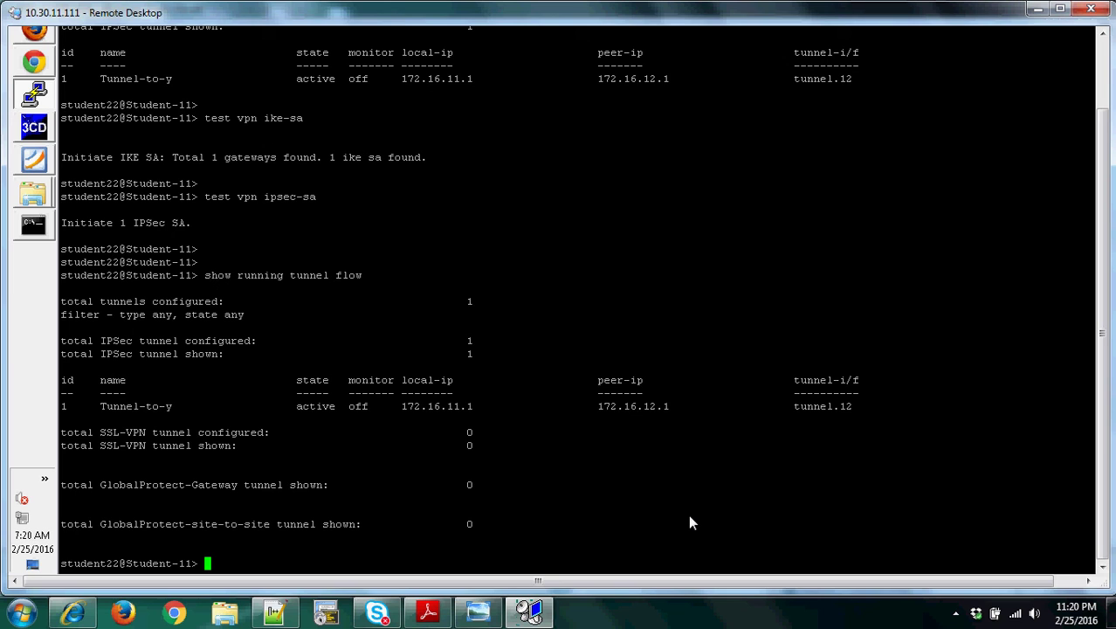